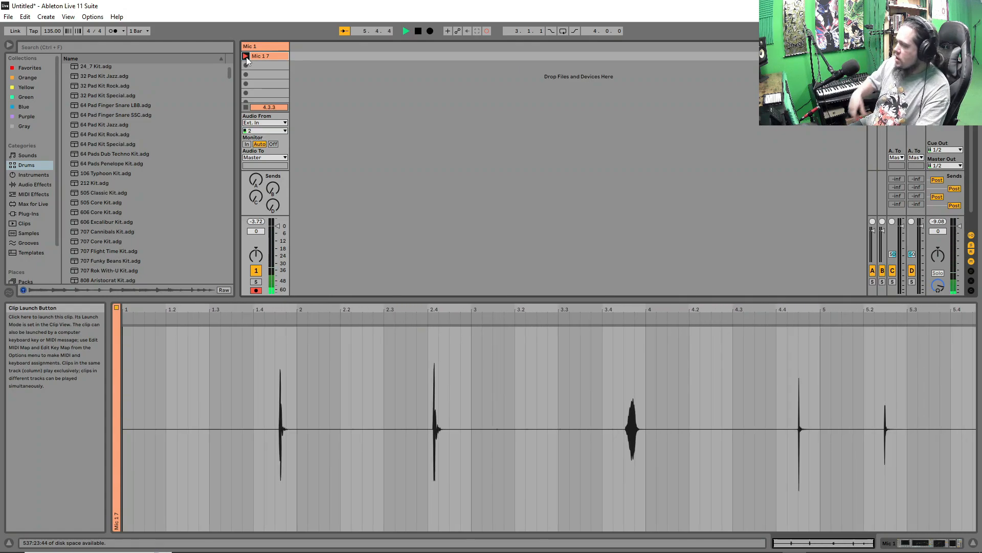
Stop recording the mic clip and set its loop from 2.4.1 to 3.1.1 around the second recorded hit.
{"action": "left_click", "coordinate": [246, 56]}
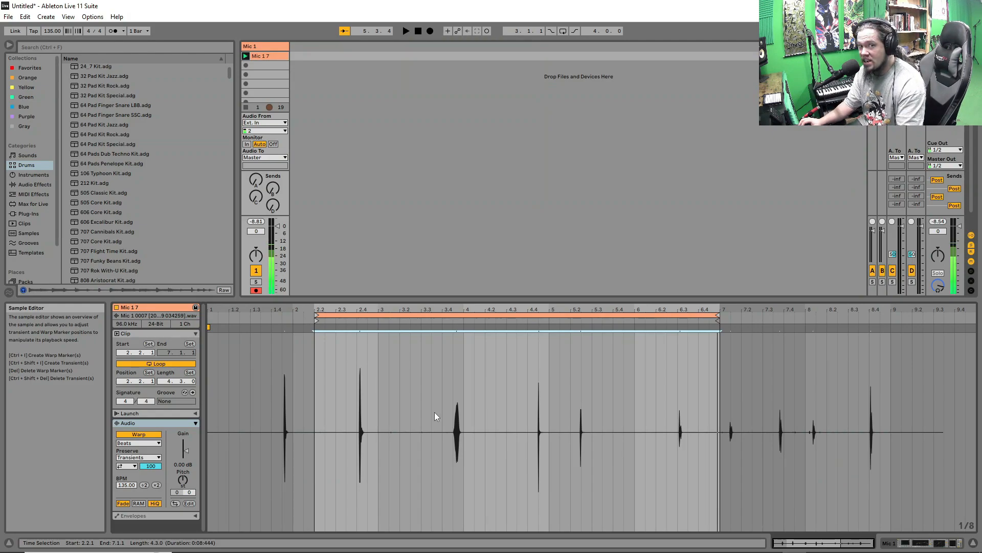
{"action": "left_click_drag", "start_coordinate": [317, 319], "coordinate": [356, 323]}
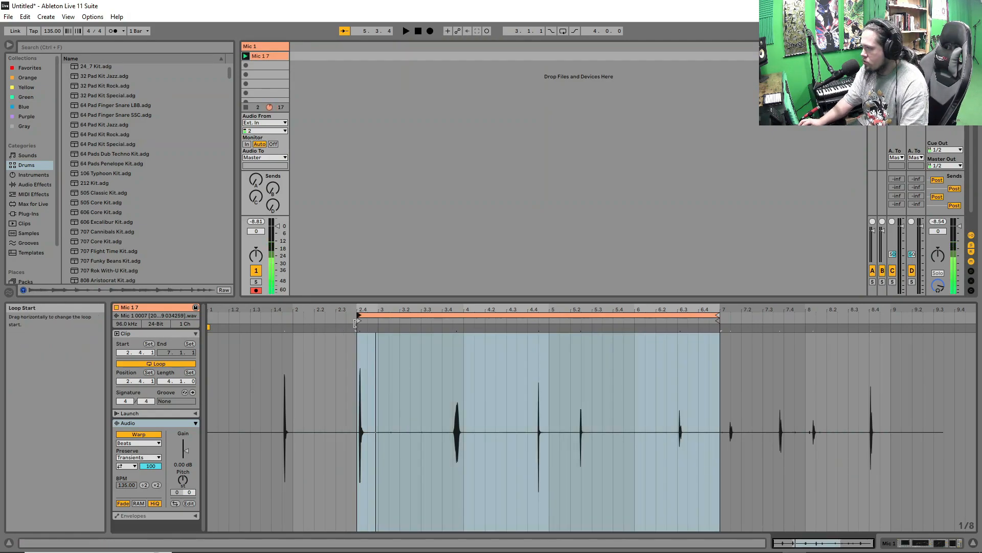
{"action": "left_click_drag", "start_coordinate": [718, 316], "coordinate": [380, 318]}
{"action": "left_click_drag", "start_coordinate": [320, 314], "coordinate": [351, 316]}
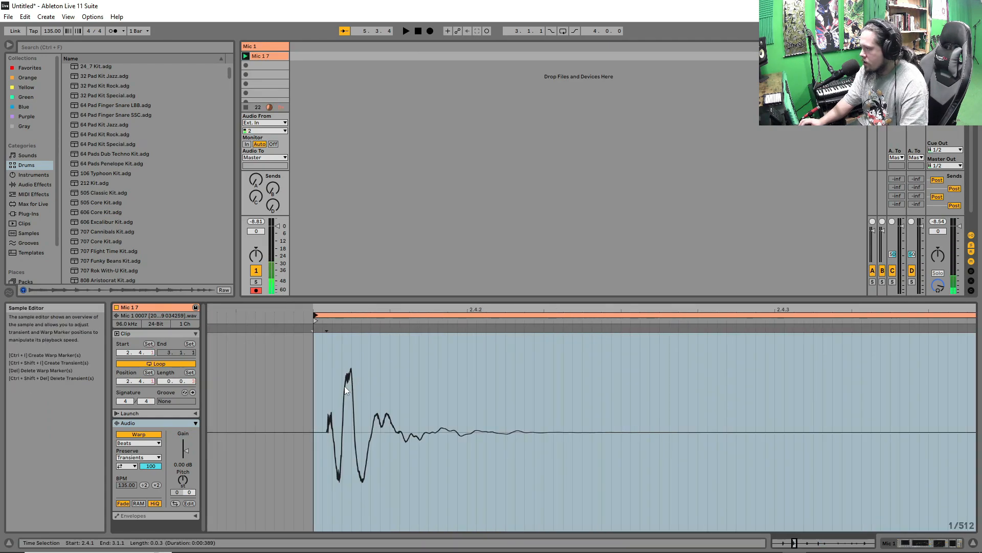
Tighten the clip's loop start onto the very beginning of the second hit's waveform.
{"action": "scroll", "coordinate": [345, 386], "scroll_direction": "up", "scroll_amount": 4}
{"action": "scroll", "coordinate": [302, 363], "scroll_direction": "down", "scroll_amount": 4}
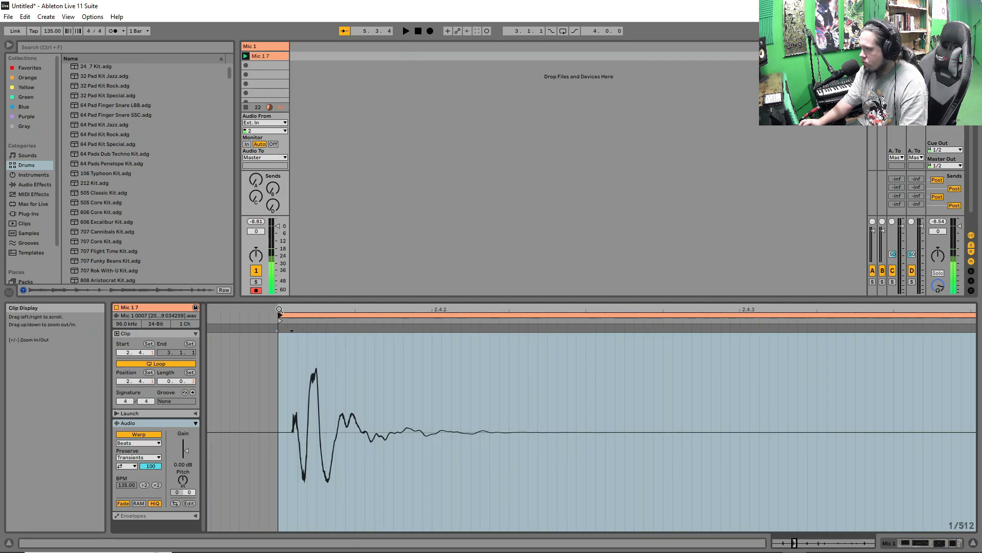
{"action": "left_click_drag", "start_coordinate": [279, 316], "coordinate": [288, 317]}
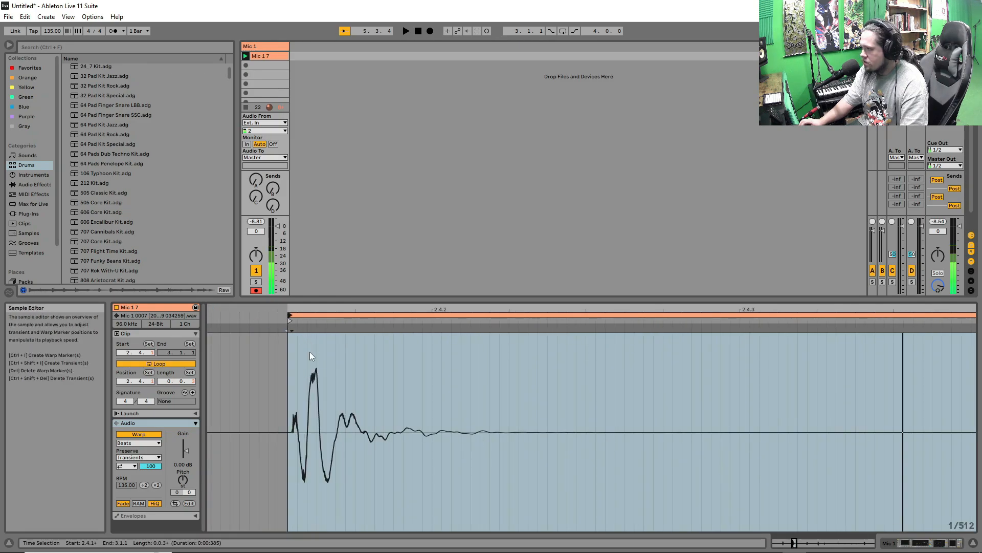
{"action": "scroll", "coordinate": [295, 348], "scroll_direction": "up", "scroll_amount": 3}
{"action": "scroll", "coordinate": [301, 357], "scroll_direction": "down", "scroll_amount": 5}
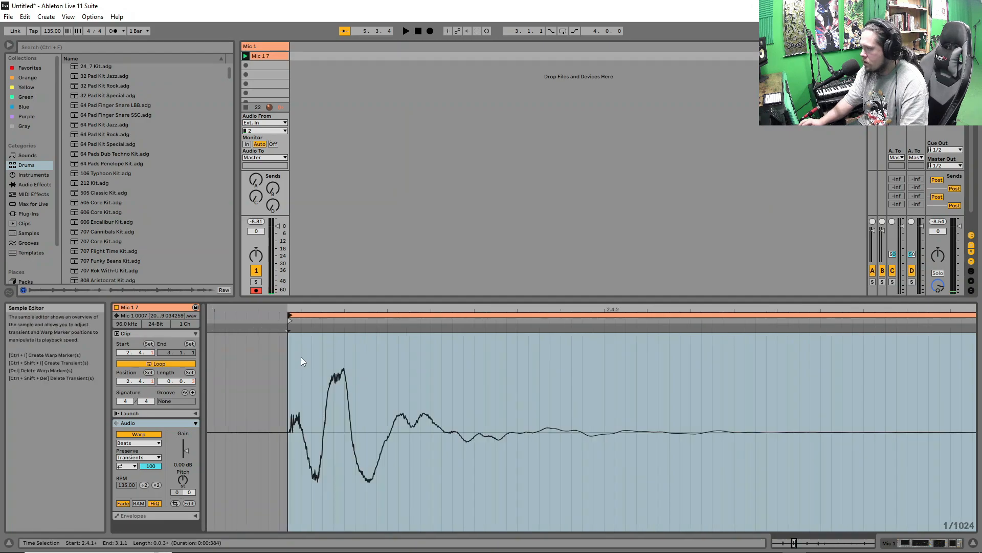
Set the clip's 1.1.1 point at the tightened start of the looped hit.
{"action": "scroll", "coordinate": [339, 373], "scroll_direction": "up", "scroll_amount": 6}
{"action": "left_click", "coordinate": [346, 373]}
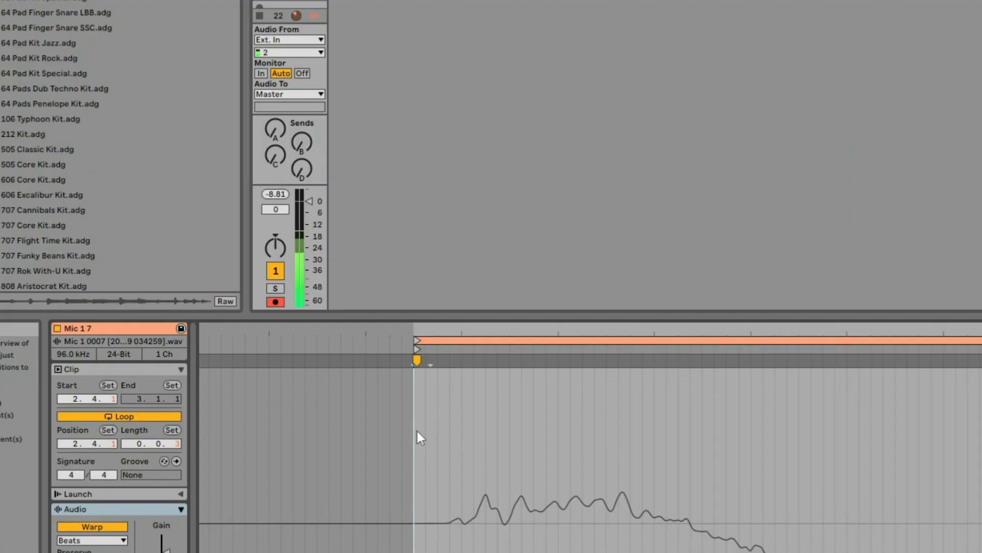
{"action": "right_click", "coordinate": [346, 373]}
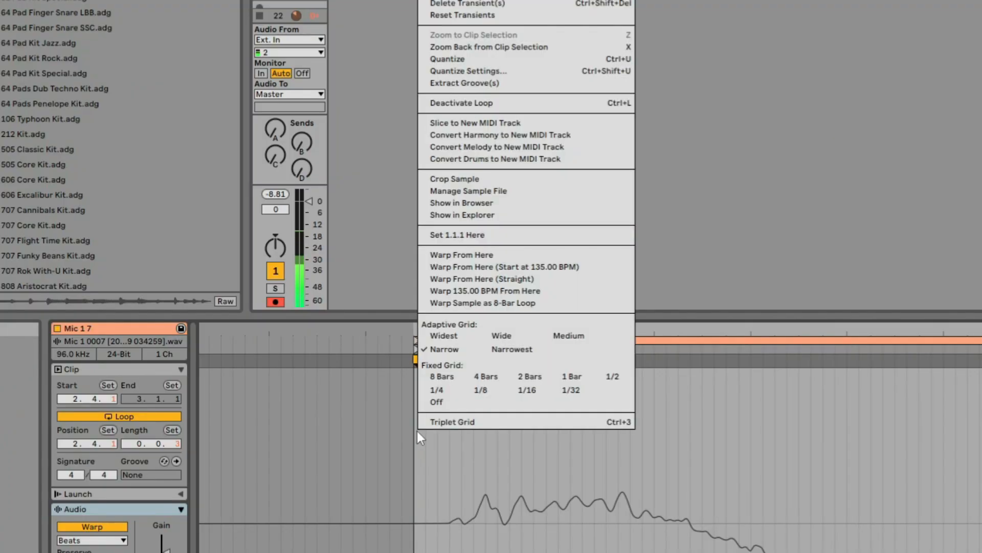
{"action": "left_click", "coordinate": [448, 234]}
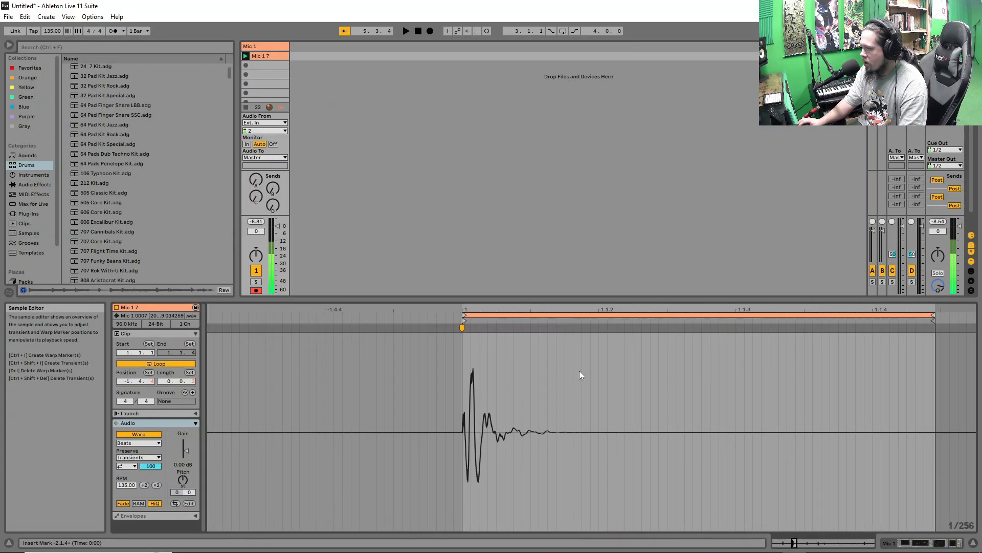
Slice the looped hit to a new MIDI track, one slice per bar with preserve warped timing off, and audition both slices.
{"action": "right_click", "coordinate": [586, 371]}
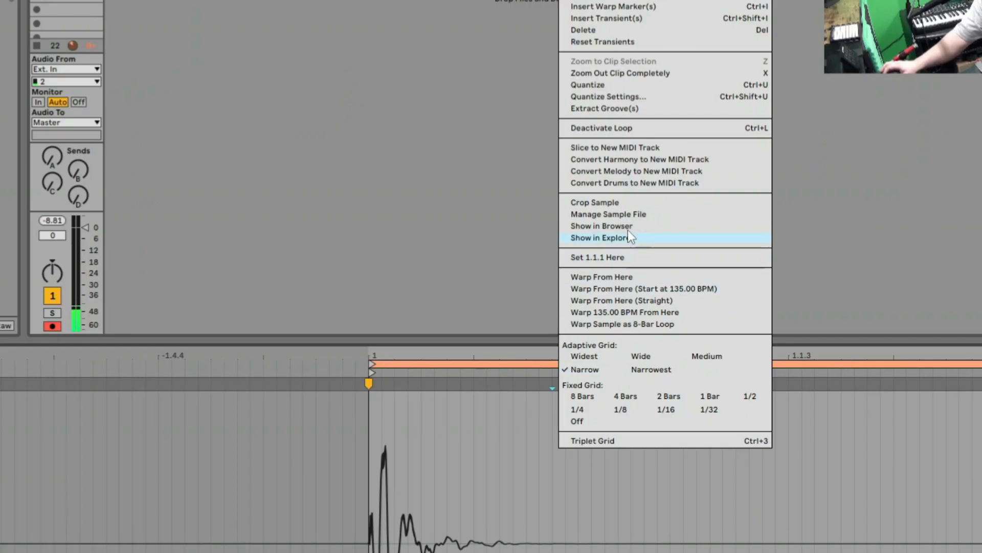
{"action": "left_click", "coordinate": [620, 150]}
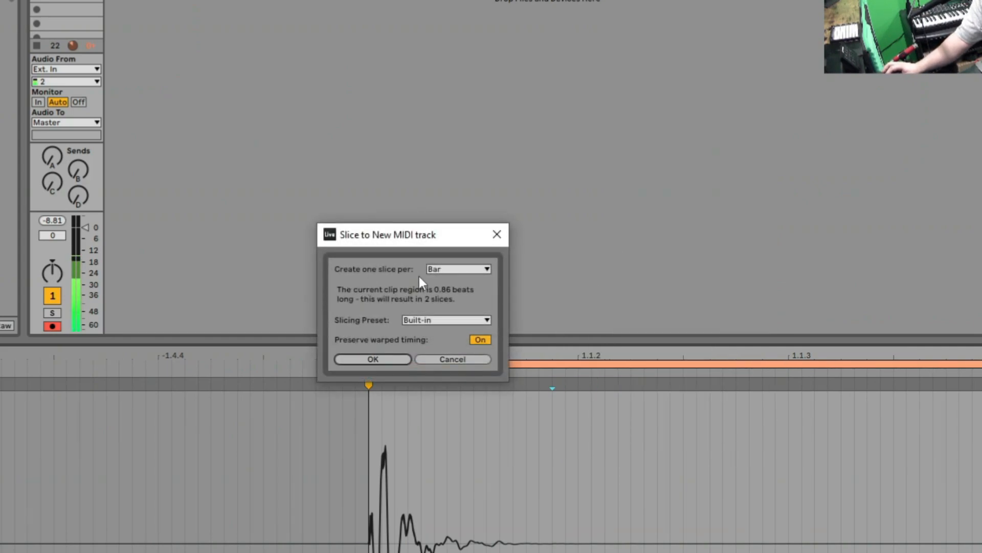
{"action": "left_click", "coordinate": [482, 341]}
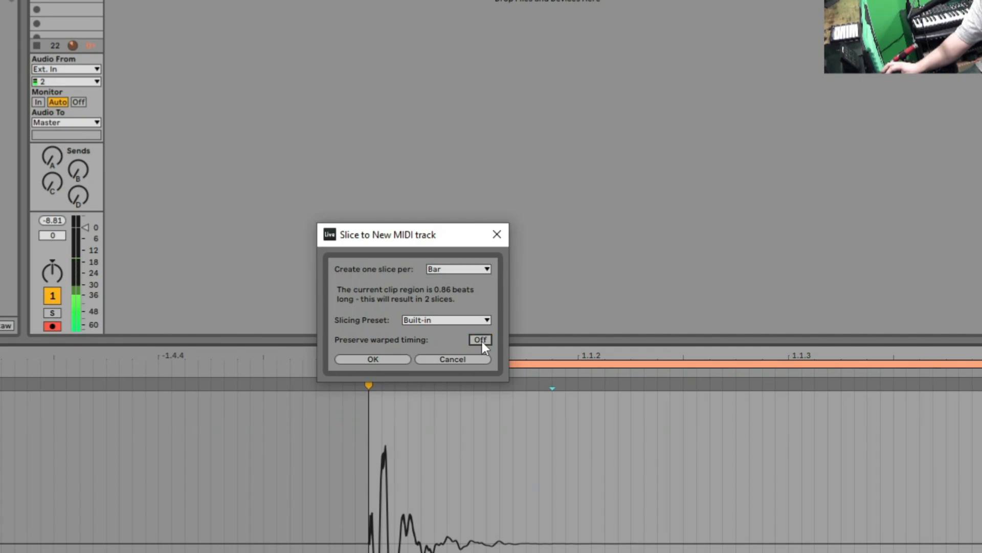
{"action": "left_click", "coordinate": [384, 360]}
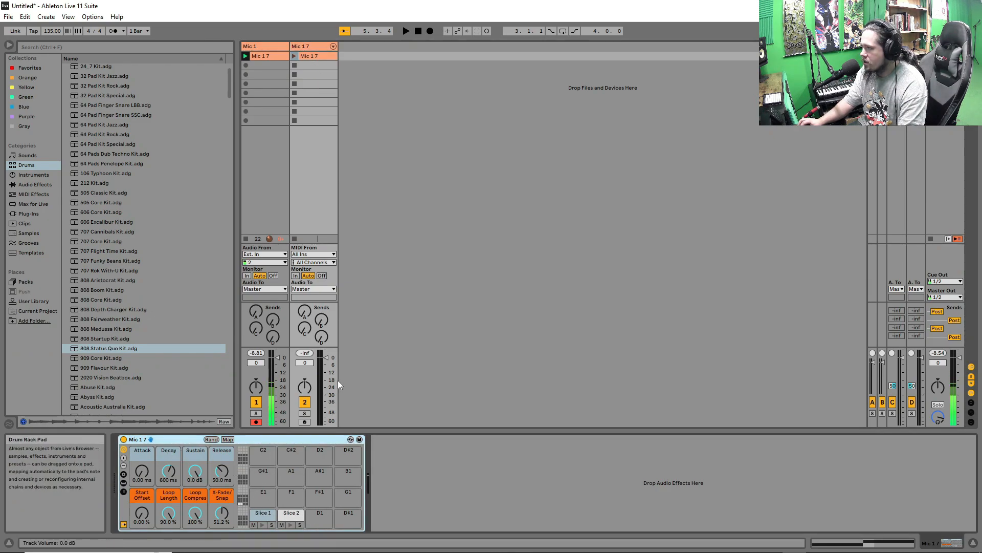
{"action": "left_click", "coordinate": [262, 524]}
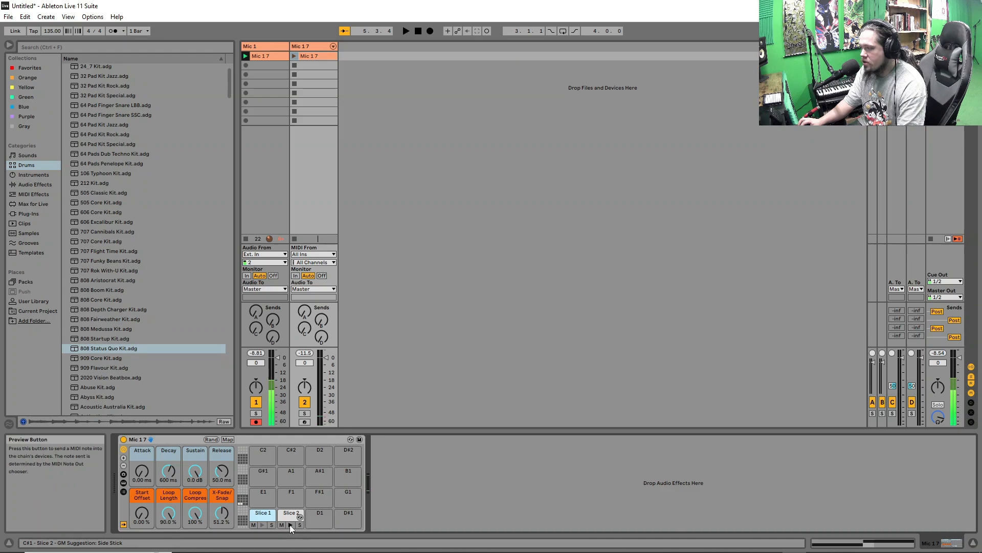
{"action": "left_click", "coordinate": [289, 524]}
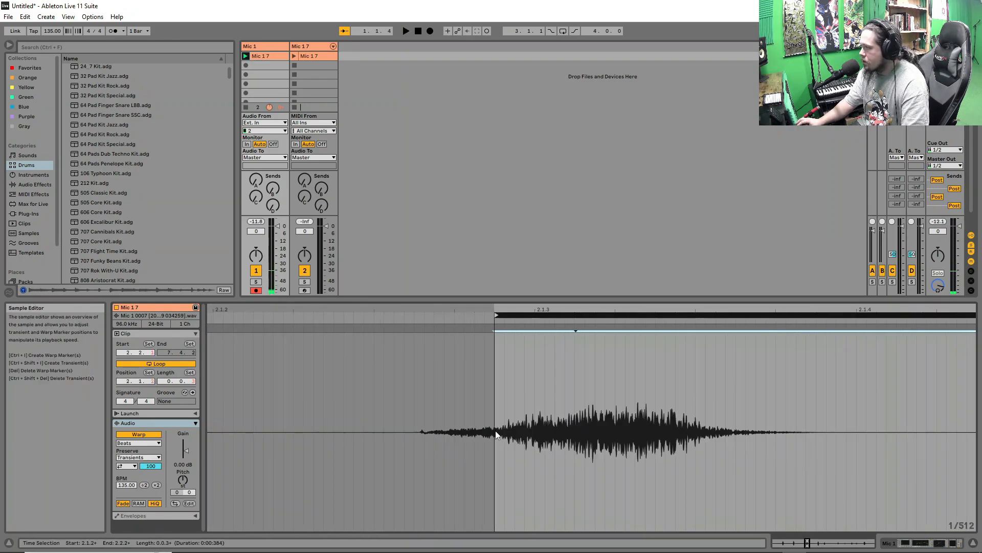
Slice the soft noise hit to a new MIDI track, move its slice to the first drum rack's F#1 pad, and delete the extra track.
{"action": "right_click", "coordinate": [393, 365]}
{"action": "left_click", "coordinate": [427, 225]}
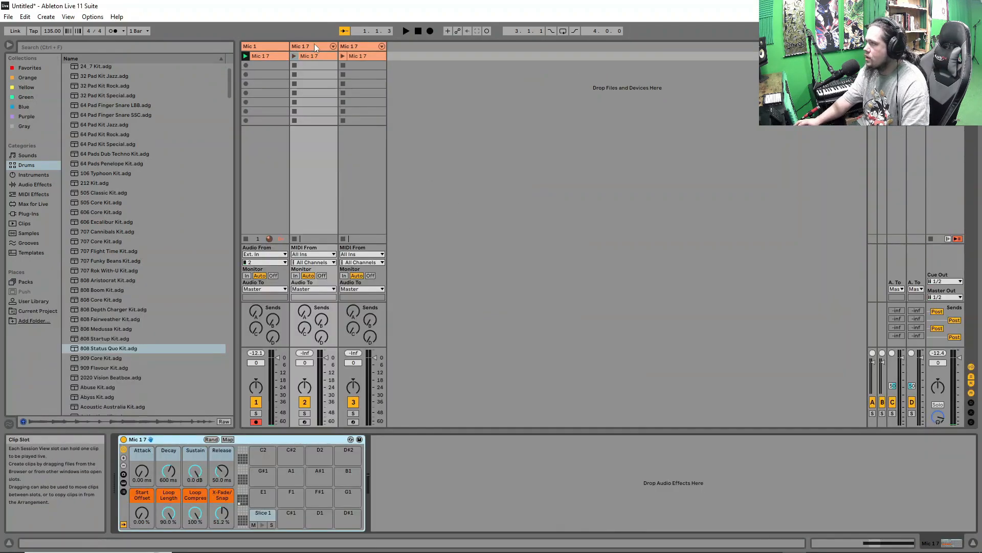
{"action": "left_click", "coordinate": [309, 44]}
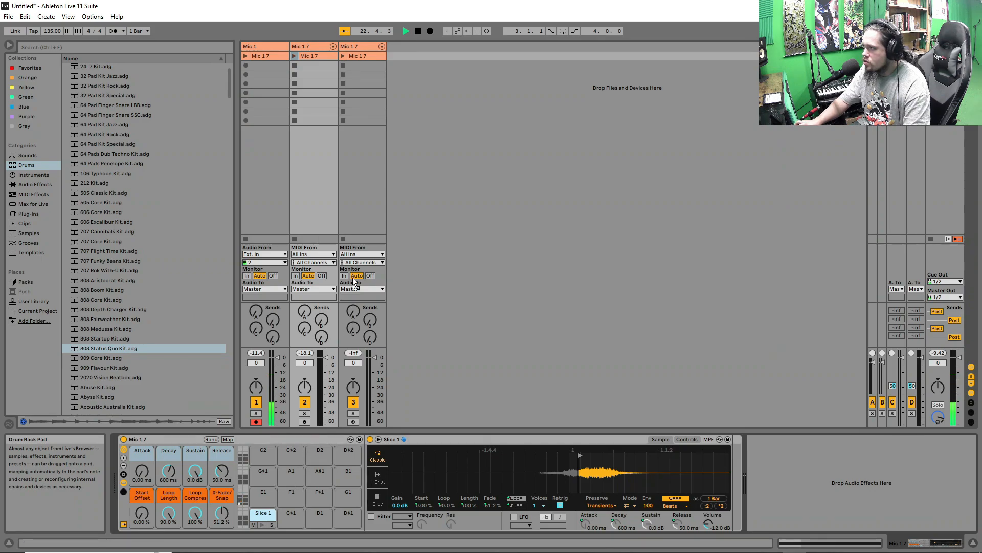
{"action": "left_click", "coordinate": [369, 55]}
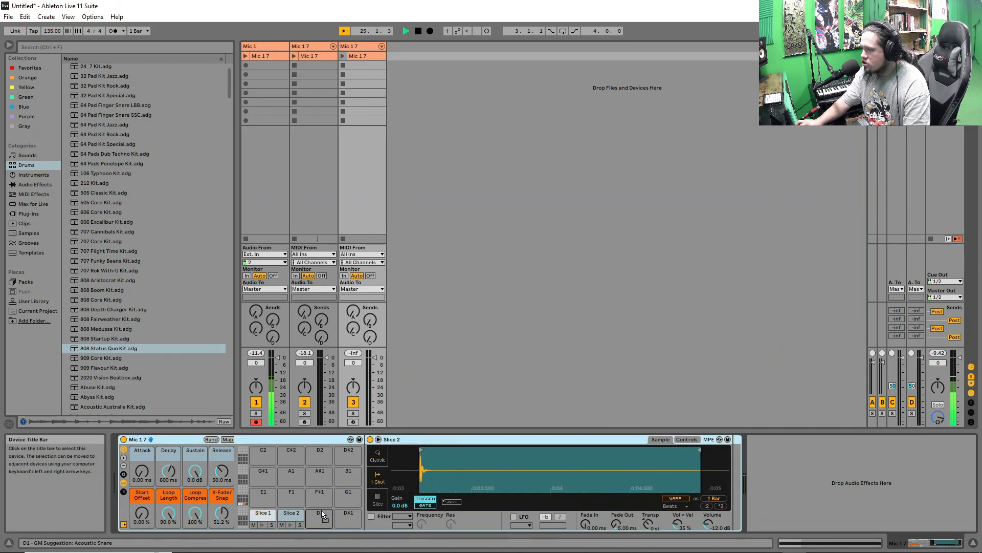
{"action": "left_click", "coordinate": [318, 46]}
{"action": "key", "text": "Delete"}
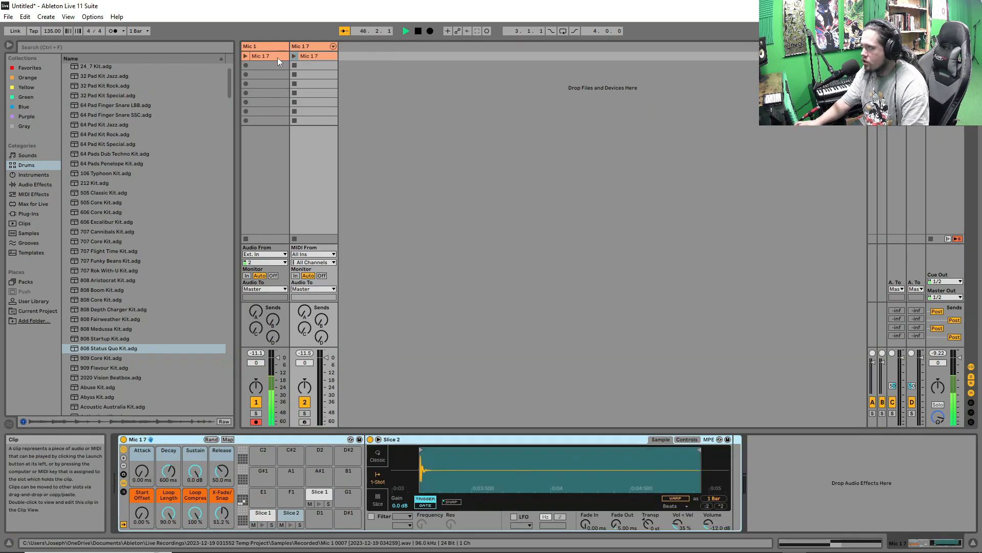
Open the recorded mic clip and move its loop over the short hit just before 1.3.
{"action": "left_click", "coordinate": [277, 57]}
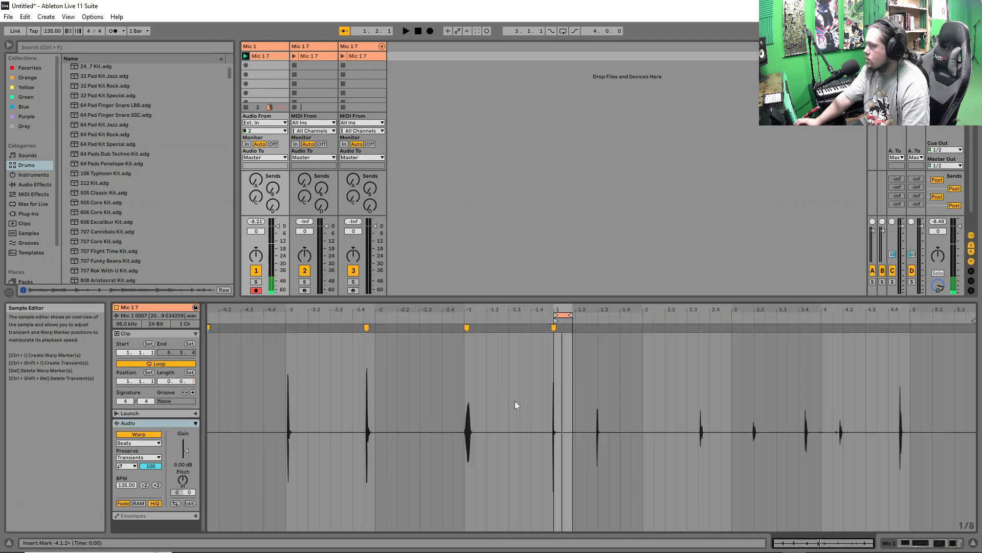
{"action": "left_click_drag", "start_coordinate": [563, 314], "coordinate": [610, 315]}
{"action": "scroll", "coordinate": [614, 337], "scroll_direction": "up", "scroll_amount": 8}
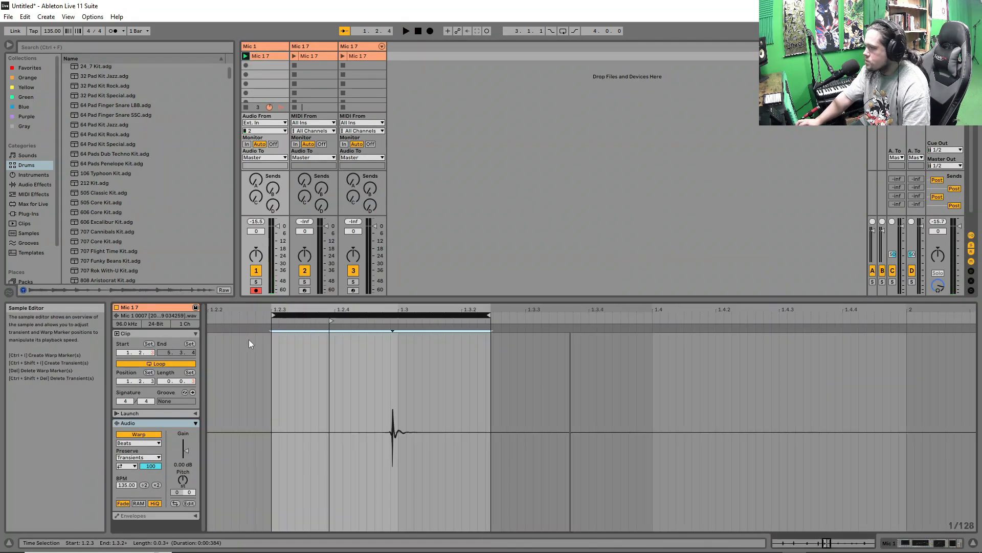
{"action": "scroll", "coordinate": [450, 385], "scroll_direction": "up", "scroll_amount": 10}
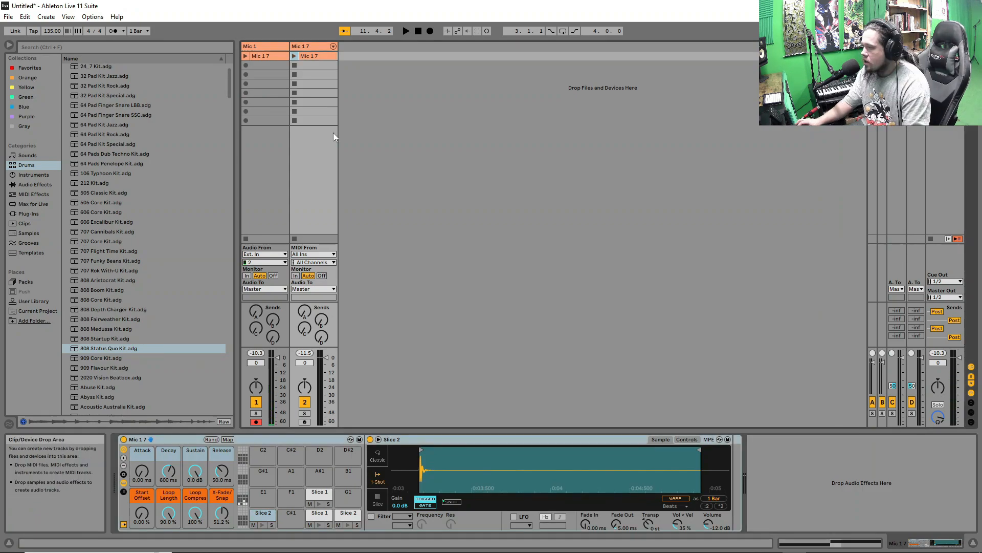
Delete the recorded clip on the mic track and the sliced clip on the drum rack track.
{"action": "left_click", "coordinate": [267, 57]}
{"action": "key", "text": "Delete"}
{"action": "left_click", "coordinate": [311, 56]}
{"action": "key", "text": "Delete"}
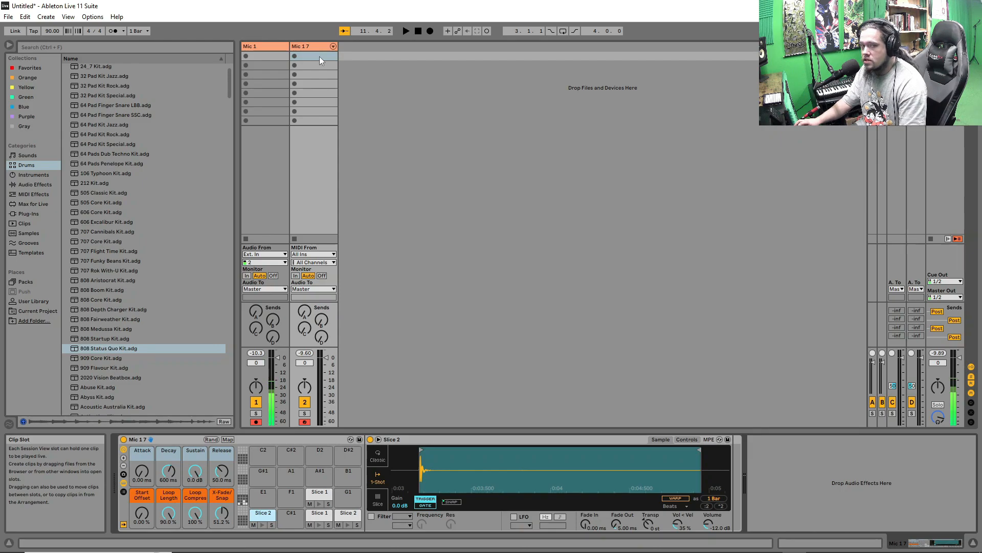
Create and launch a MIDI clip on the drum rack track with a C1 Slice 2 note at 1.1 and an upper Slice 2 note at 1.2.
{"action": "double_click", "coordinate": [319, 56]}
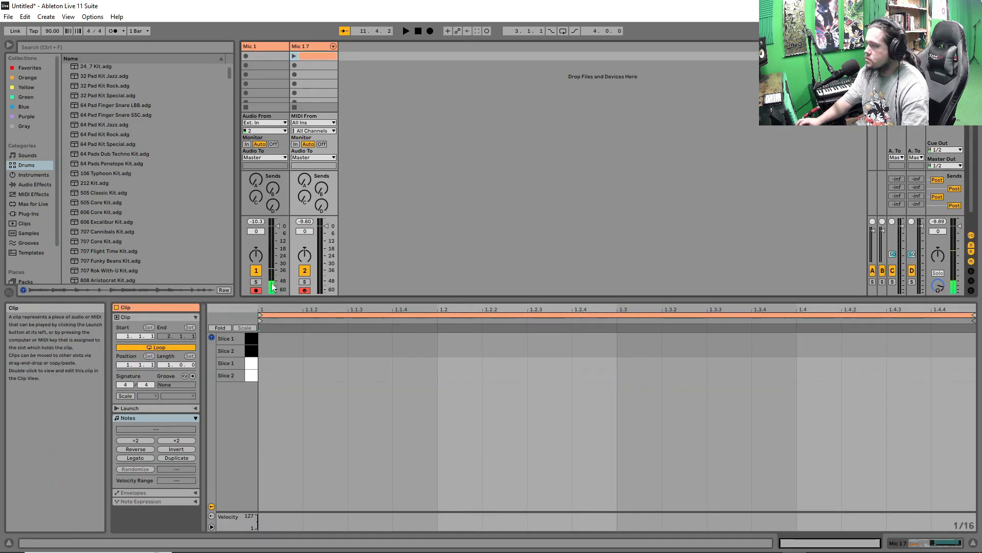
{"action": "left_click", "coordinate": [454, 364]}
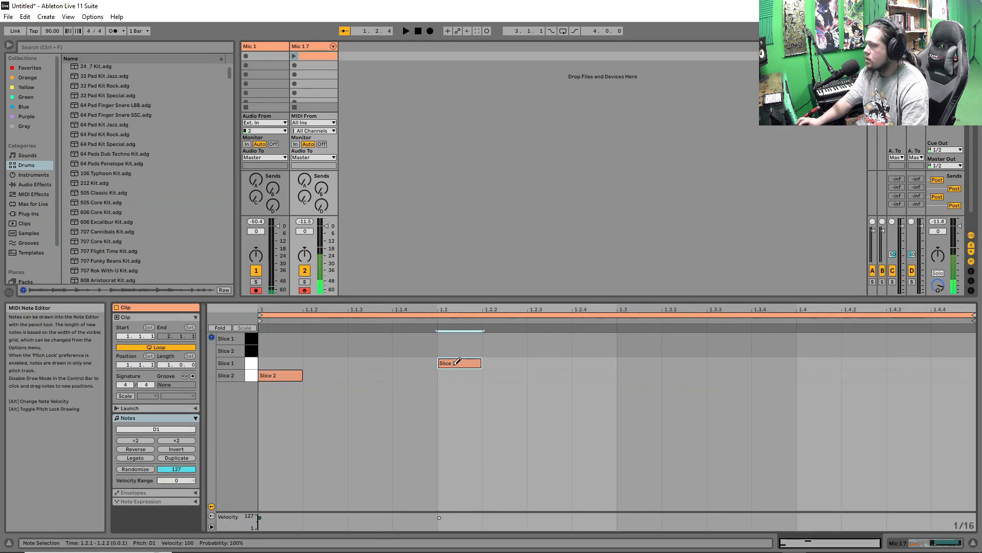
{"action": "left_click_drag", "start_coordinate": [457, 362], "coordinate": [459, 351]}
{"action": "left_click", "coordinate": [294, 56]}
Add C1 Slice 2 notes at 1.2.3, 1.2.4, 1.3.2, 1.3.3 and 1.4.2, plus a lower Slice 1 note at 1.4.
{"action": "left_click", "coordinate": [549, 375]}
{"action": "left_click", "coordinate": [600, 374]}
{"action": "left_click", "coordinate": [684, 375]}
{"action": "left_click", "coordinate": [819, 363]}
{"action": "left_click", "coordinate": [866, 374]}
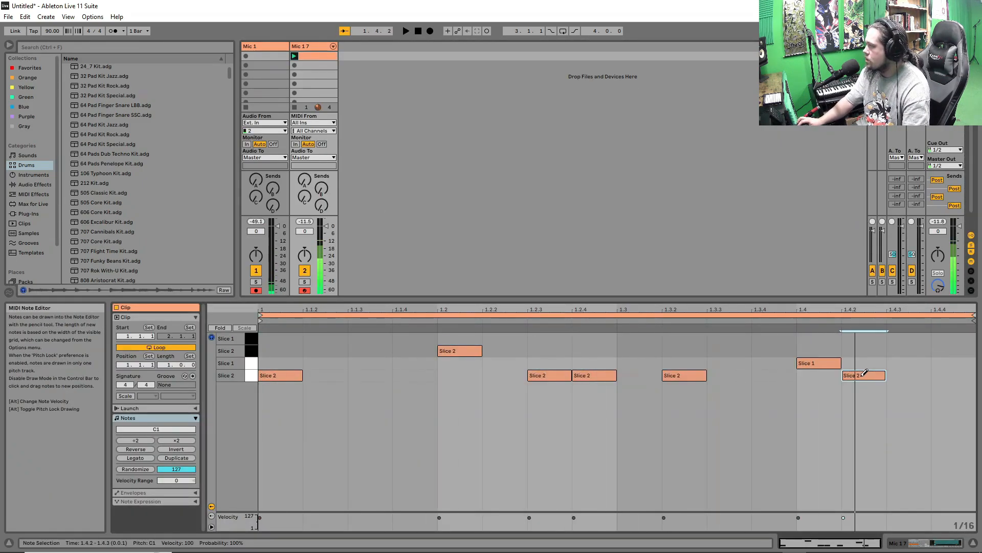
{"action": "left_click", "coordinate": [729, 375]}
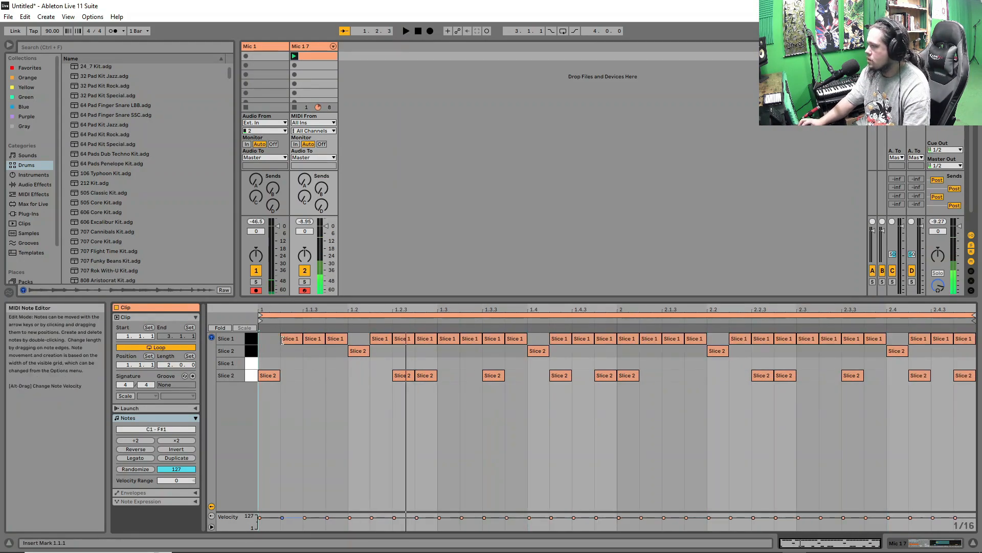
Play the two-bar drum pattern and touch up its F#1 notes, adding one at 1.1 and removing the one at 1.4.2.
{"action": "key", "text": "space"}
{"action": "left_click", "coordinate": [381, 339]}
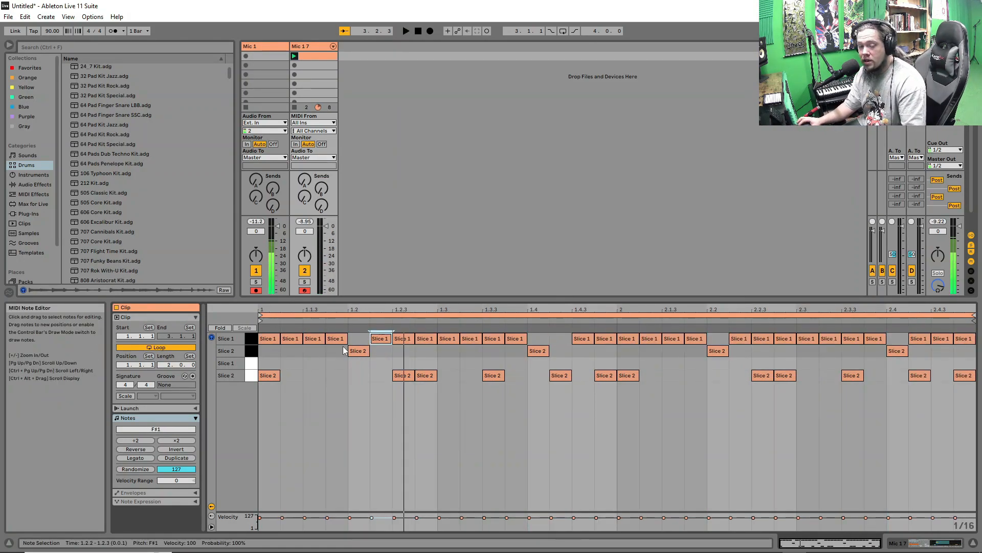
{"action": "key", "text": "space"}
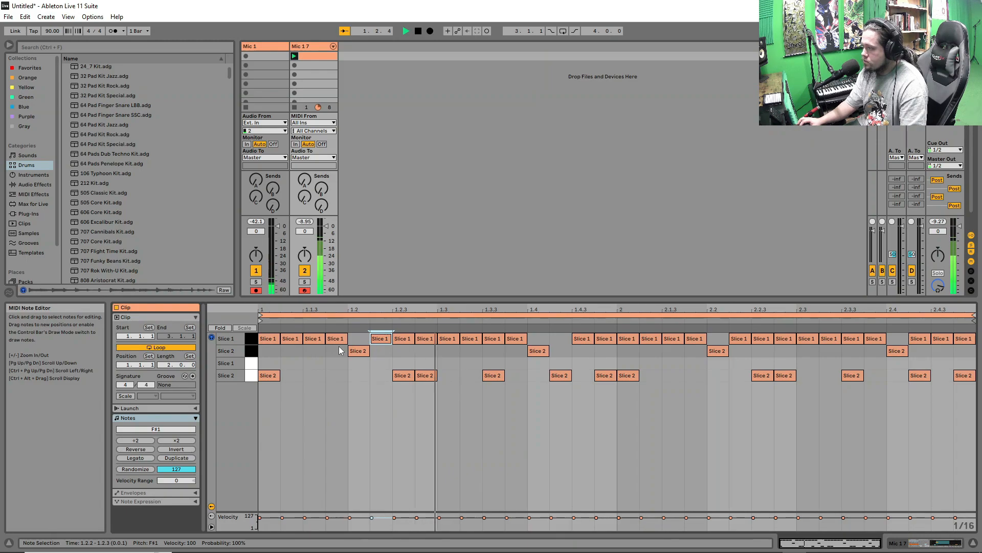
{"action": "key", "text": "space"}
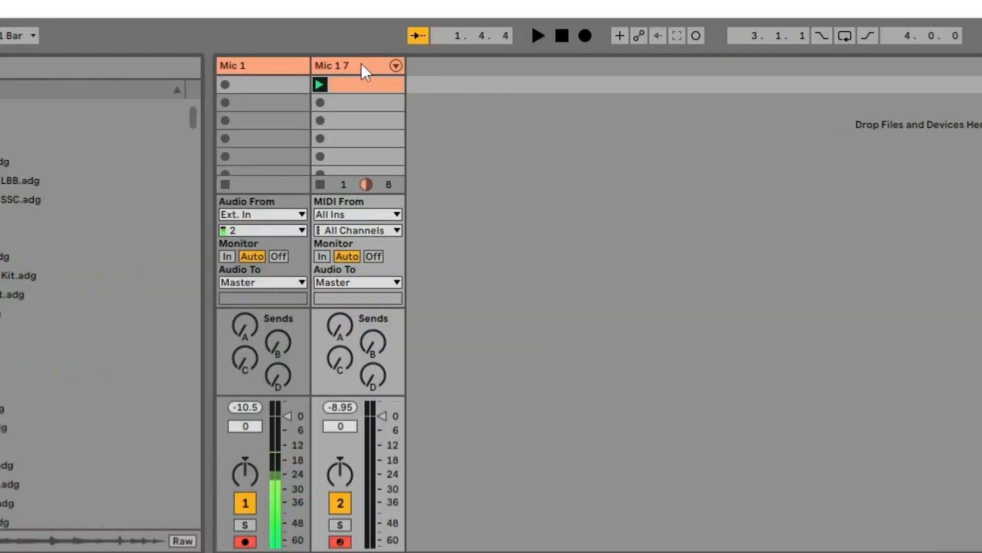
Duplicate the drum rack track twice to make three identical drum tracks.
{"action": "right_click", "coordinate": [315, 45]}
{"action": "left_click", "coordinate": [404, 103]}
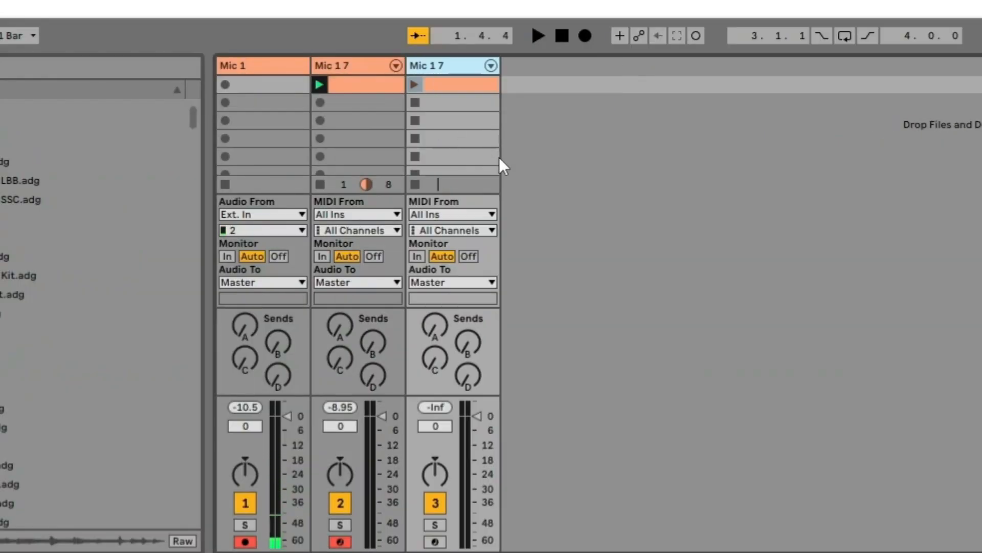
{"action": "right_click", "coordinate": [445, 65]}
{"action": "left_click", "coordinate": [468, 104]}
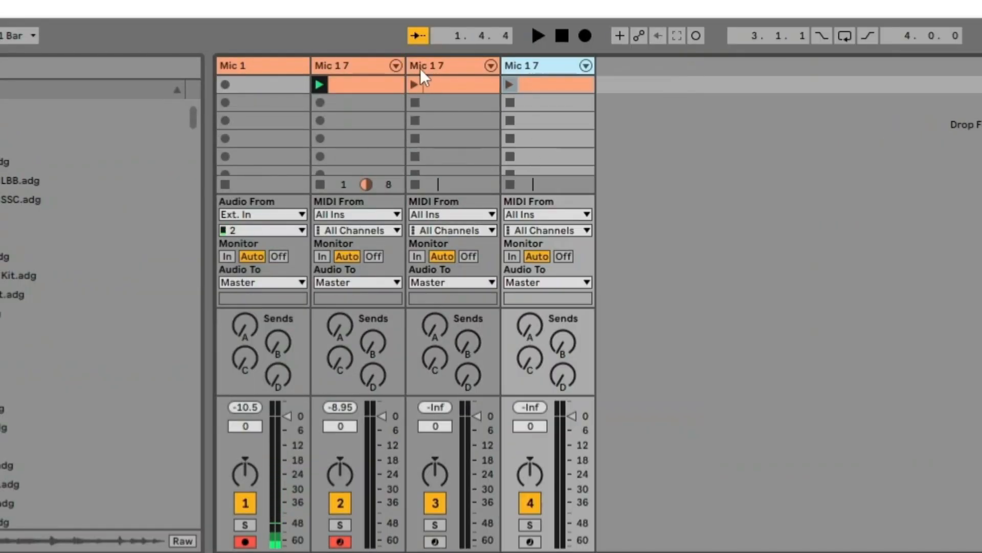
Colour the three drum tracks and their clips dark grey, orange and white respectively.
{"action": "right_click", "coordinate": [453, 66]}
{"action": "left_click", "coordinate": [485, 399]}
{"action": "right_click", "coordinate": [459, 79]}
{"action": "left_click", "coordinate": [489, 375]}
{"action": "right_click", "coordinate": [367, 85]}
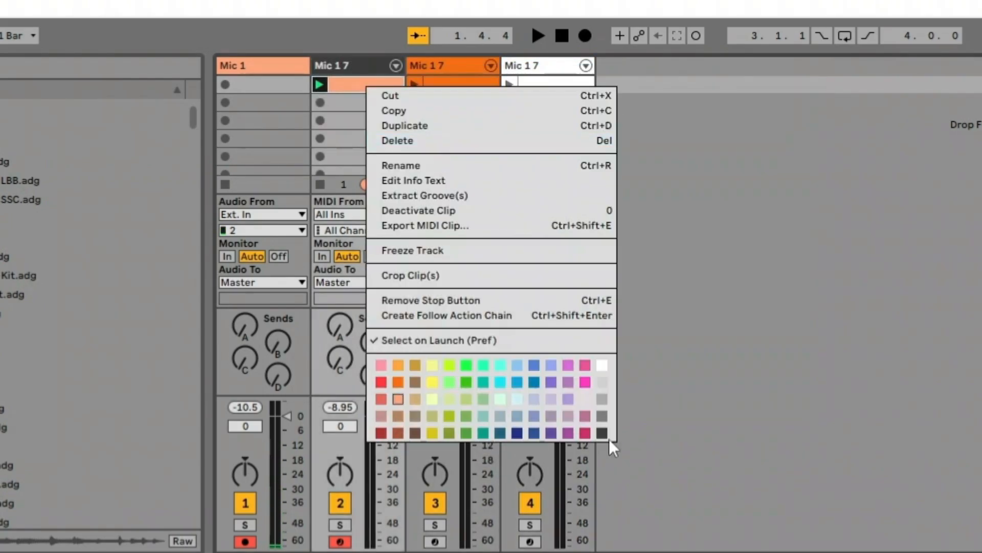
{"action": "left_click", "coordinate": [604, 432]}
Rename the three drum tracks Kick, Snare and Hat.
{"action": "right_click", "coordinate": [337, 68]}
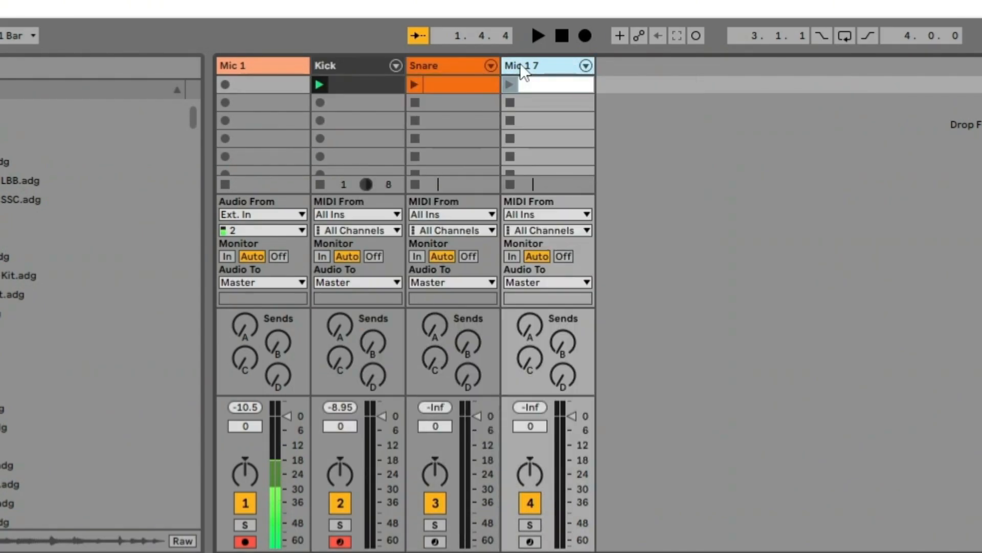
{"action": "right_click", "coordinate": [523, 67]}
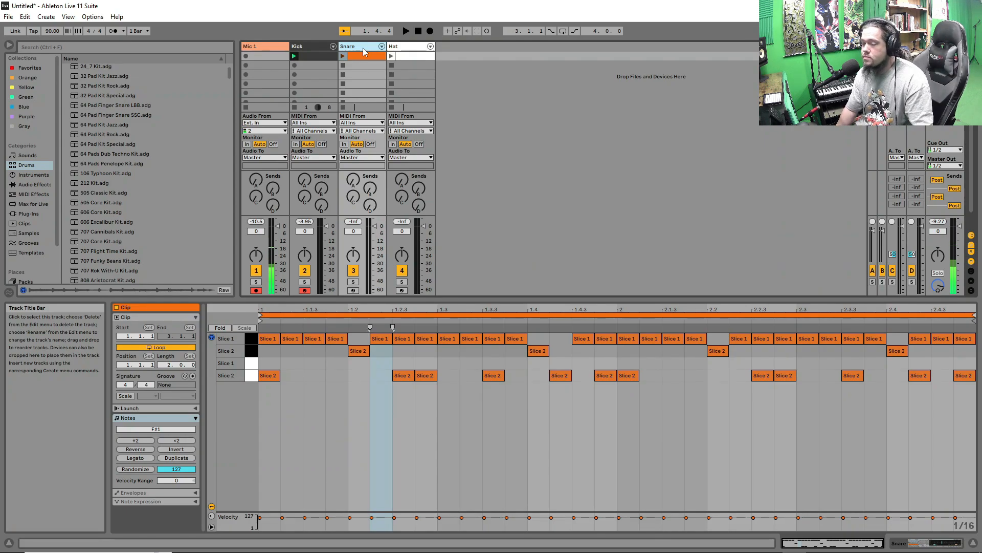
Delete the D#1 and F#1 notes from the Kick track's clip, keeping only its C1 notes.
{"action": "left_click", "coordinate": [320, 45]}
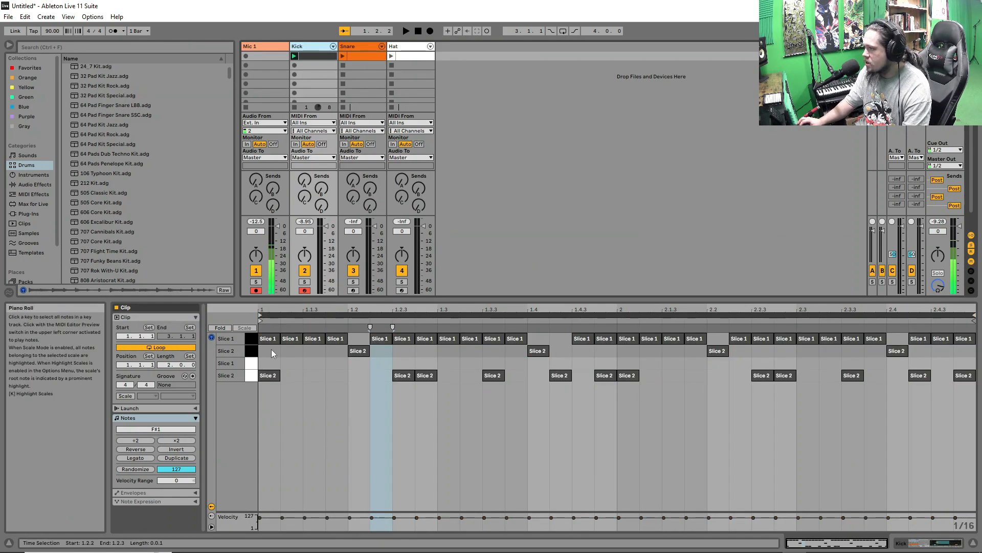
{"action": "left_click_drag", "start_coordinate": [269, 359], "coordinate": [964, 336]}
{"action": "key", "text": "Delete"}
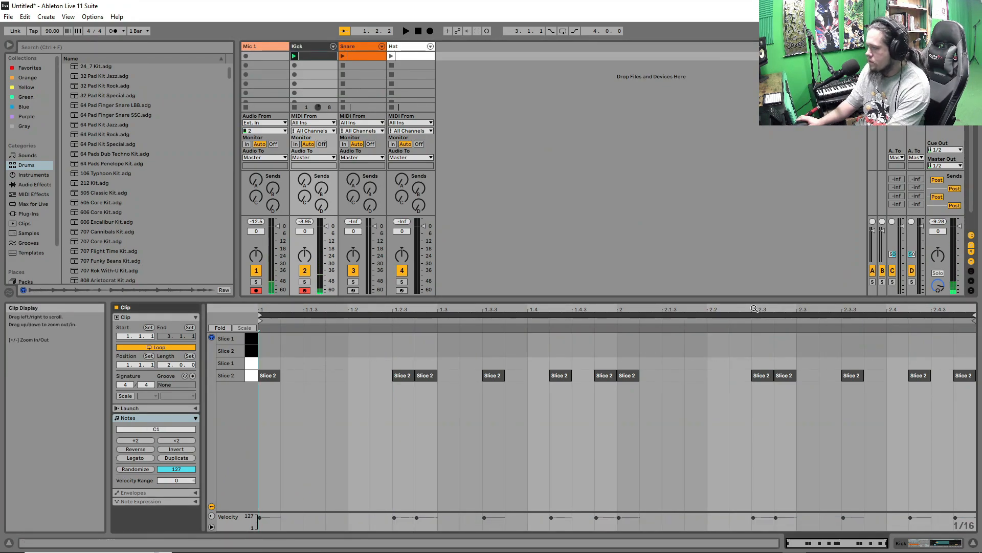
{"action": "key", "text": "ctrl+z"}
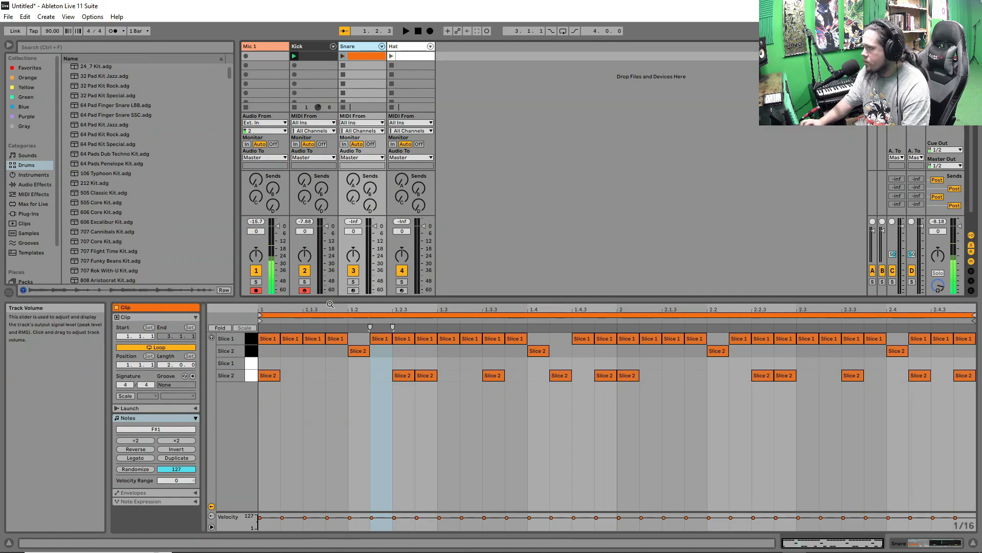
Reduce the Snare clip to only its D#1 notes and the Hat clip to only its F#1 notes.
{"action": "left_click_drag", "start_coordinate": [269, 403], "coordinate": [971, 377]}
{"action": "key", "text": "Delete"}
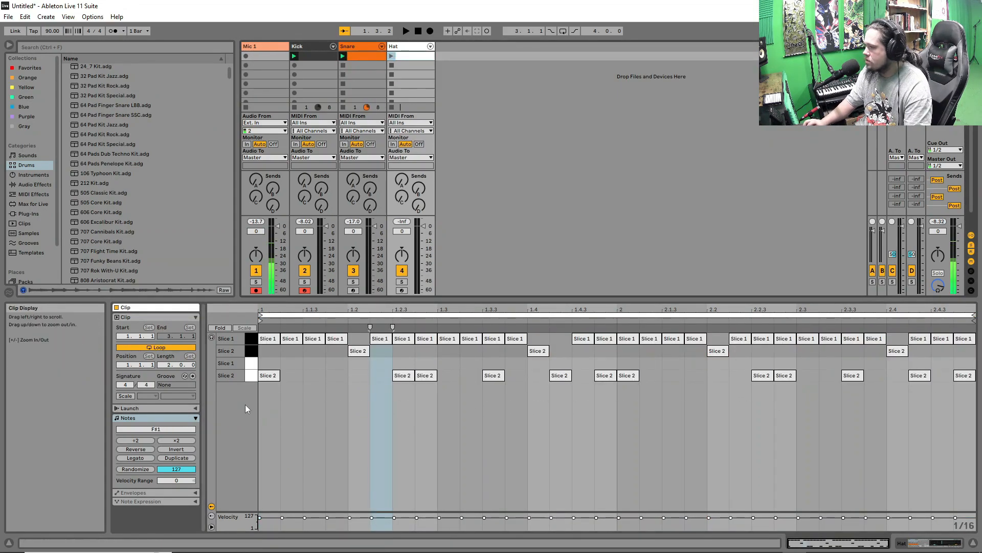
{"action": "left_click_drag", "start_coordinate": [263, 397], "coordinate": [975, 354]}
{"action": "key", "text": "Delete"}
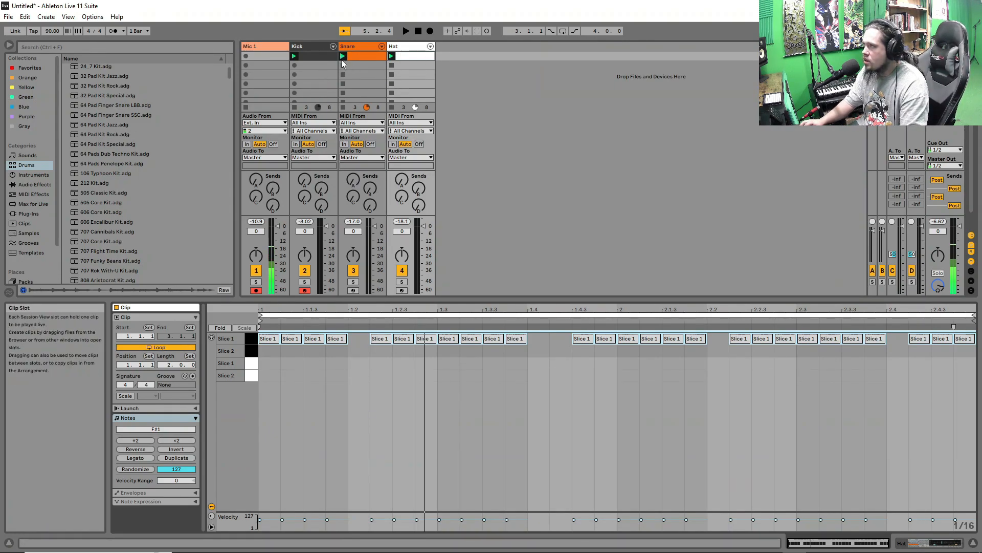
Group the Kick, Snare and Hat tracks together.
{"action": "left_click", "coordinate": [318, 55]}
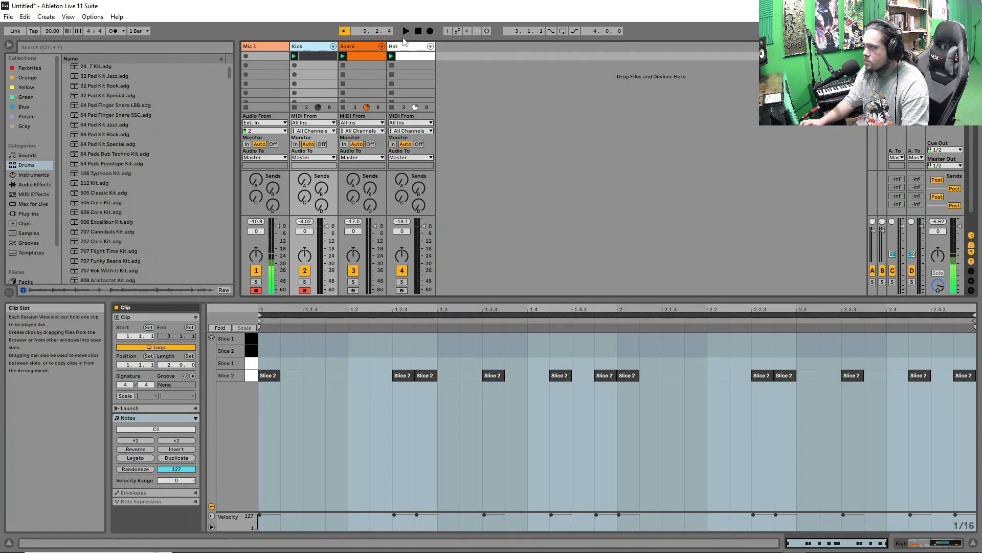
{"action": "left_click", "coordinate": [405, 45], "text": "shift"}
{"action": "right_click", "coordinate": [325, 45]}
{"action": "left_click", "coordinate": [331, 136]}
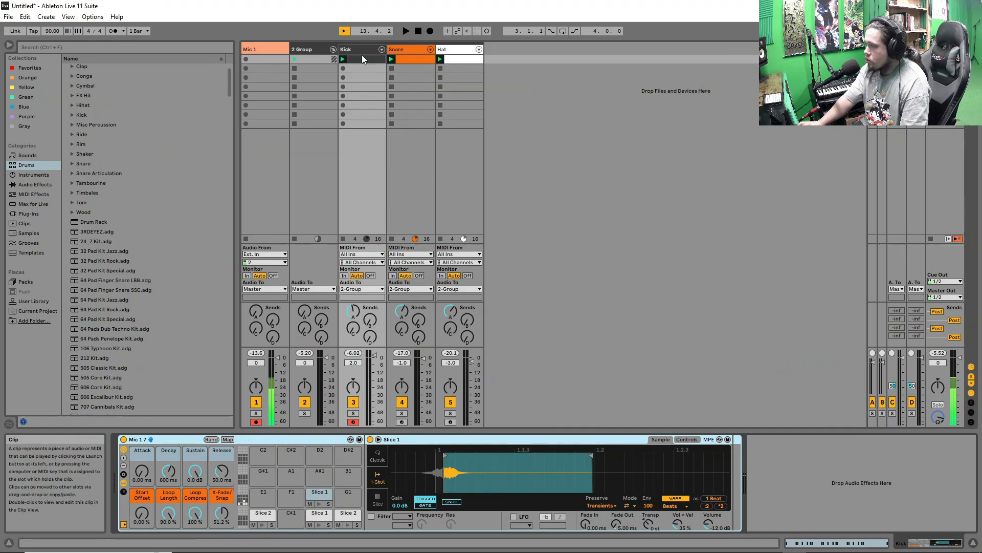
Play the grouped beat while reviewing the notes in the Kick, Snare and Hat clips.
{"action": "key", "text": "space"}
{"action": "double_click", "coordinate": [360, 59]}
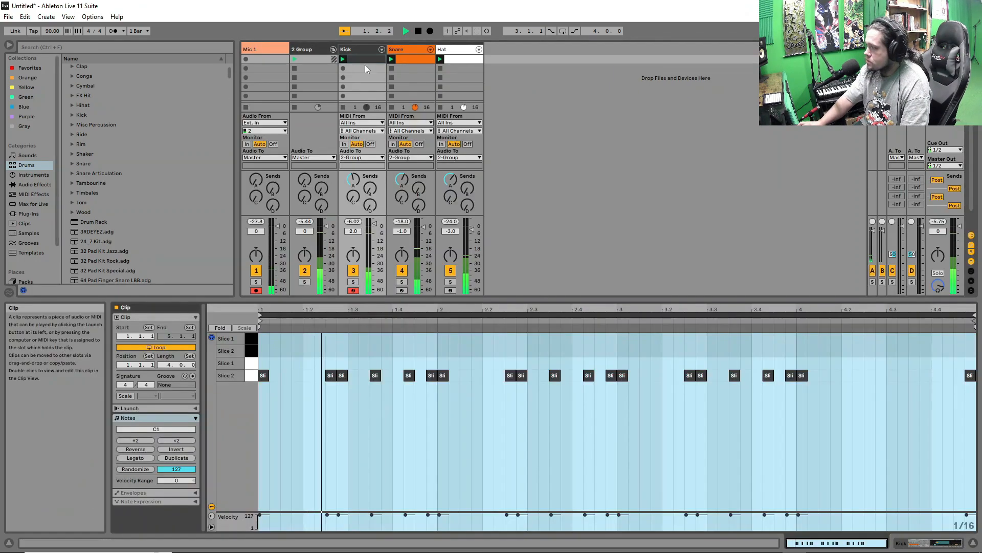
{"action": "left_click", "coordinate": [417, 60]}
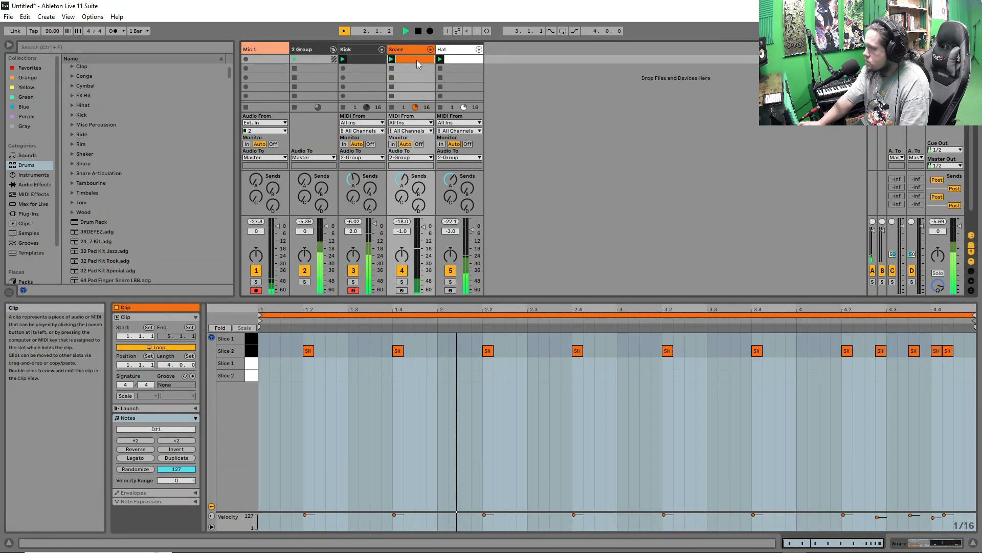
{"action": "left_click", "coordinate": [450, 59]}
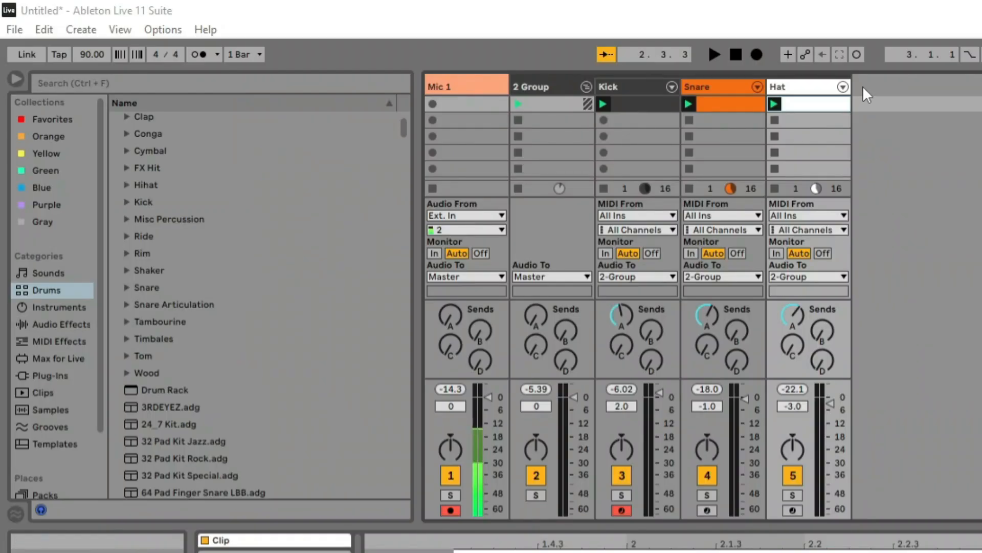
Insert an audio track after the Hat track.
{"action": "right_click", "coordinate": [493, 53]}
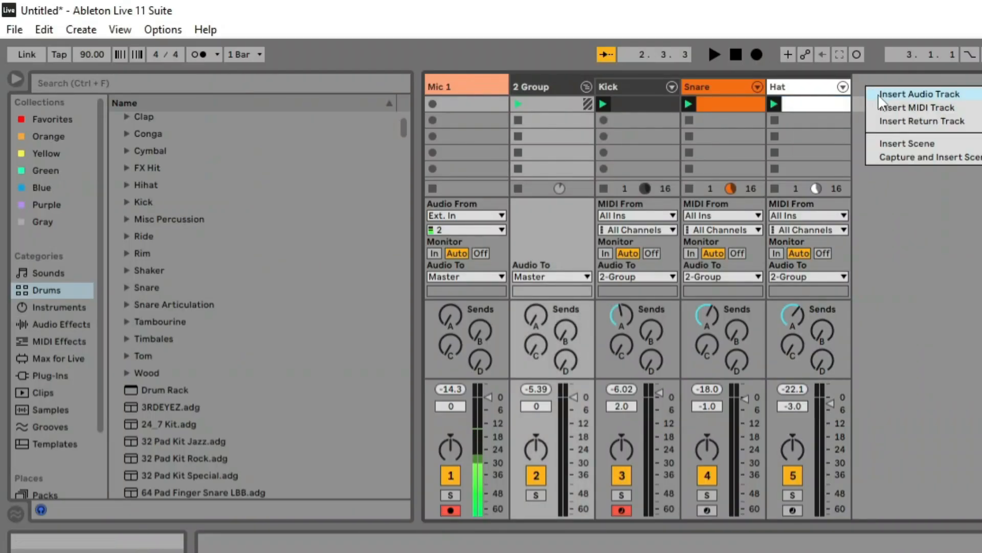
{"action": "left_click", "coordinate": [880, 95]}
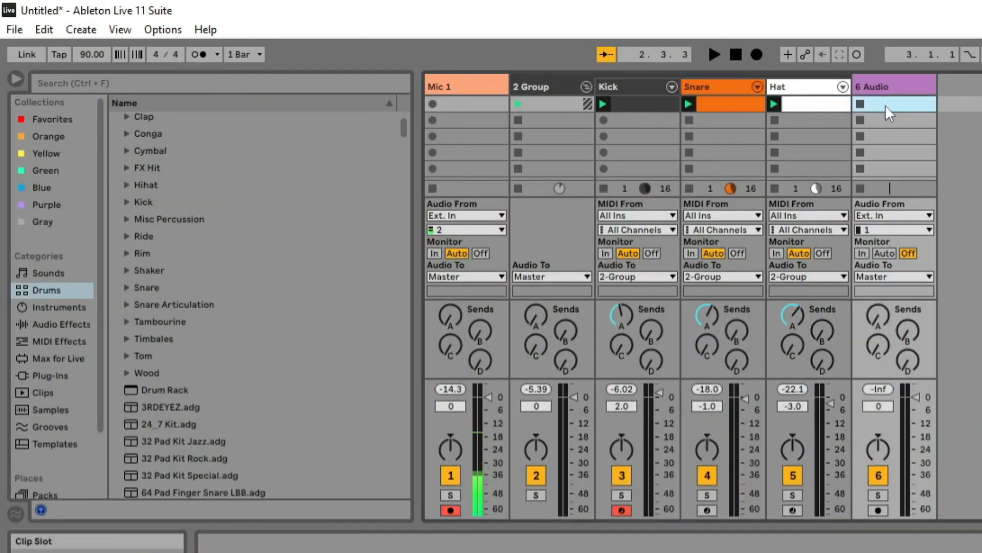
{"action": "left_click", "coordinate": [81, 29]}
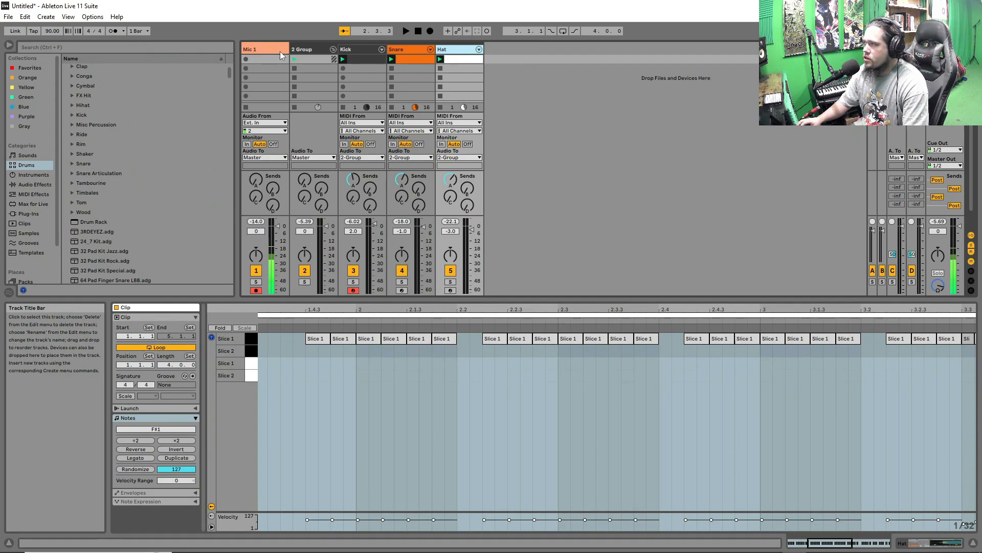
Play the second-scene Kick clip while swapping its track's drum rack through Abyss Kit, Agile Shot Kit and Altered Kit 1.
{"action": "left_click", "coordinate": [360, 60]}
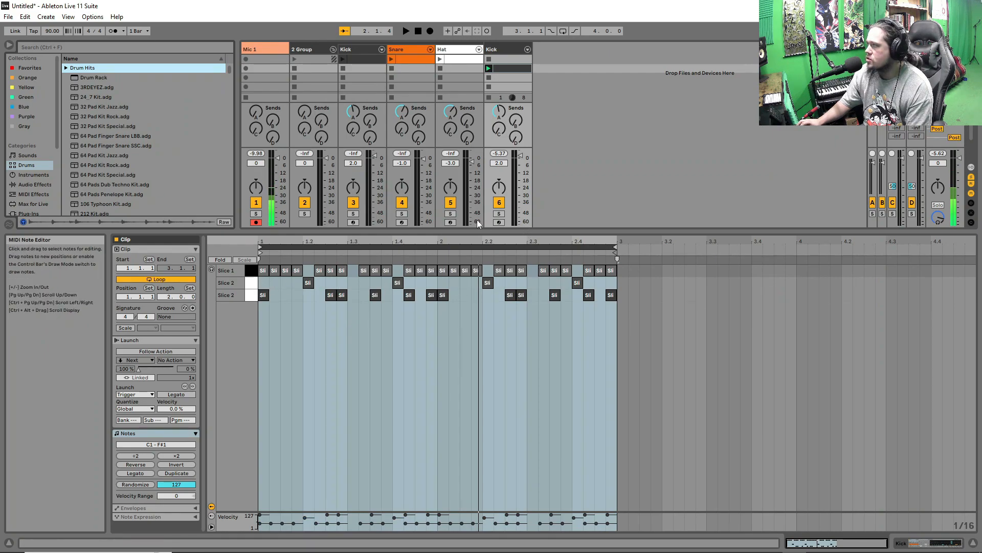
{"action": "left_click", "coordinate": [488, 71]}
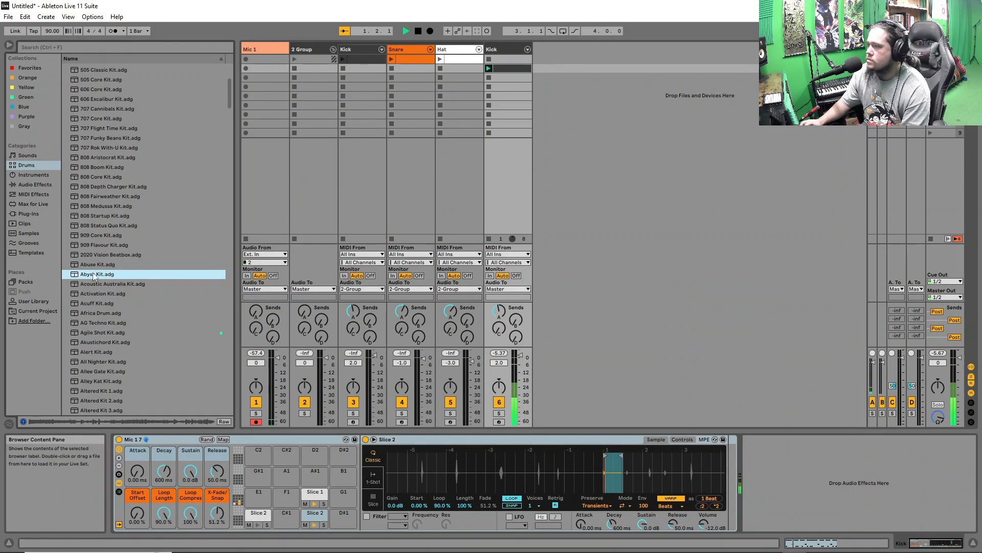
{"action": "double_click", "coordinate": [92, 274]}
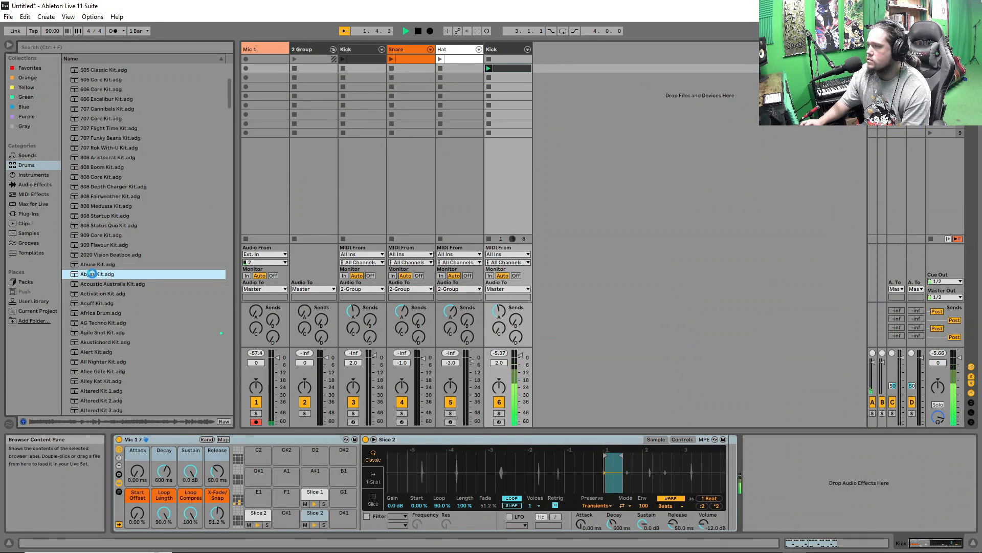
{"action": "double_click", "coordinate": [93, 332]}
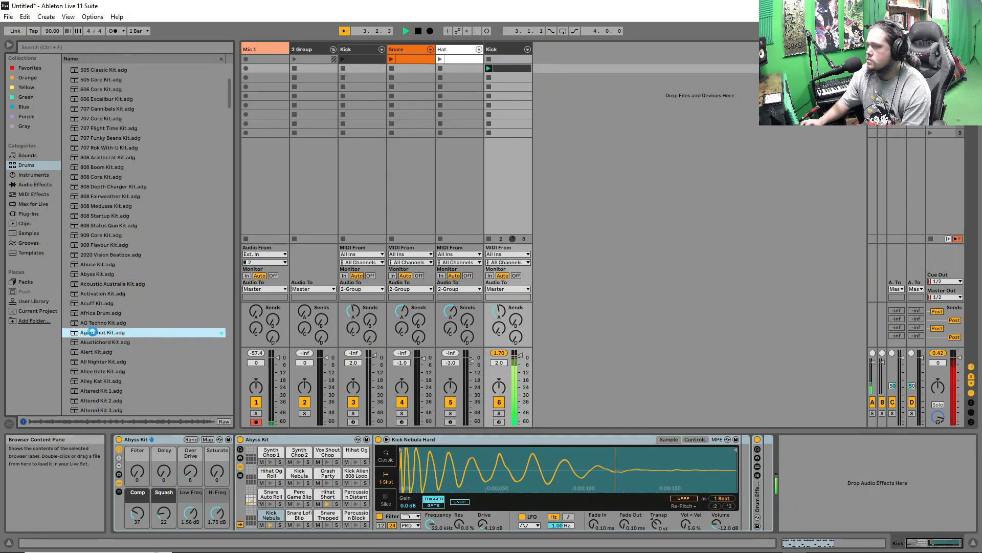
{"action": "double_click", "coordinate": [99, 390]}
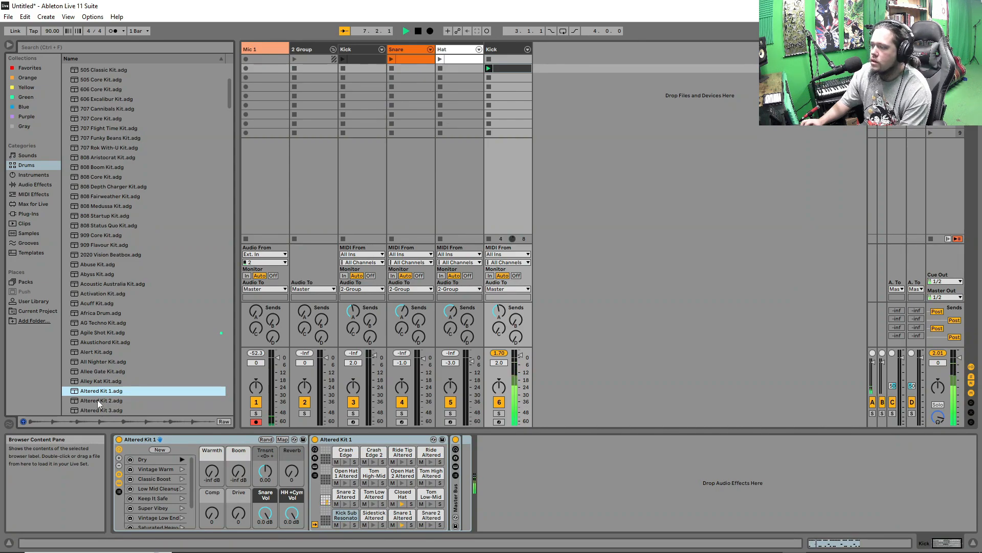
{"action": "key", "text": "space"}
{"action": "scroll", "coordinate": [156, 247], "scroll_direction": "up", "scroll_amount": 5}
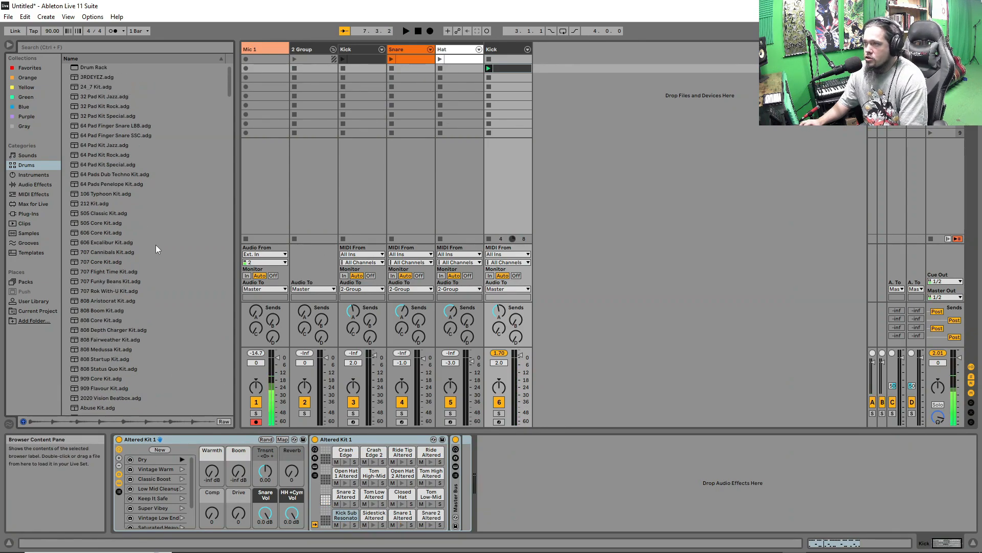
{"action": "left_click", "coordinate": [66, 68]}
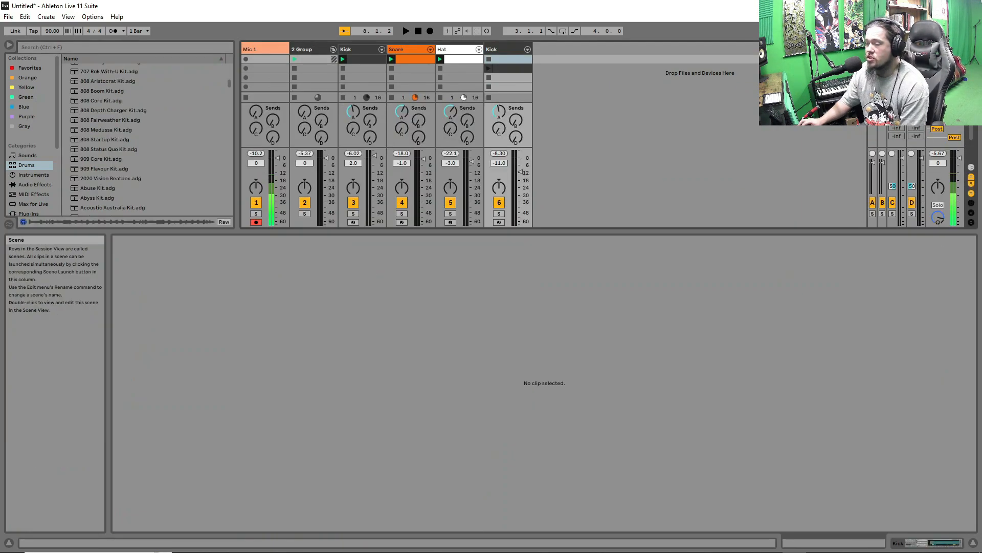
Play the first scene, switching to the second scene's beat and back to compare them.
{"action": "key", "text": "space"}
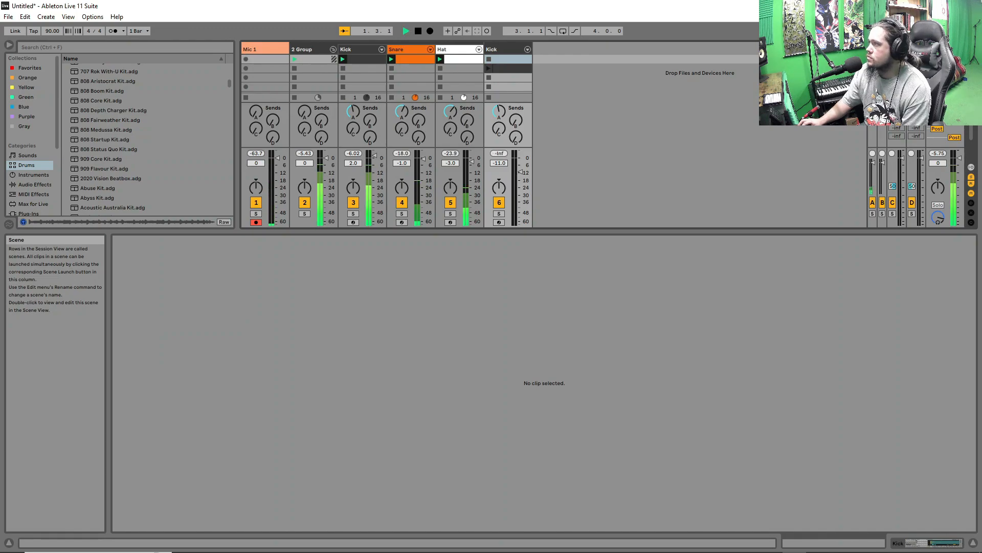
{"action": "left_click", "coordinate": [932, 68]}
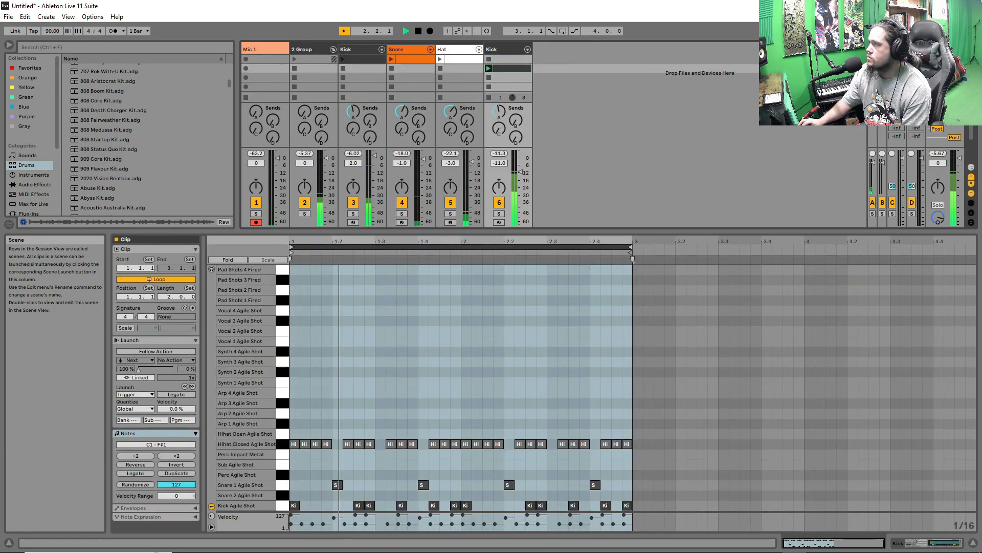
{"action": "left_click", "coordinate": [931, 59]}
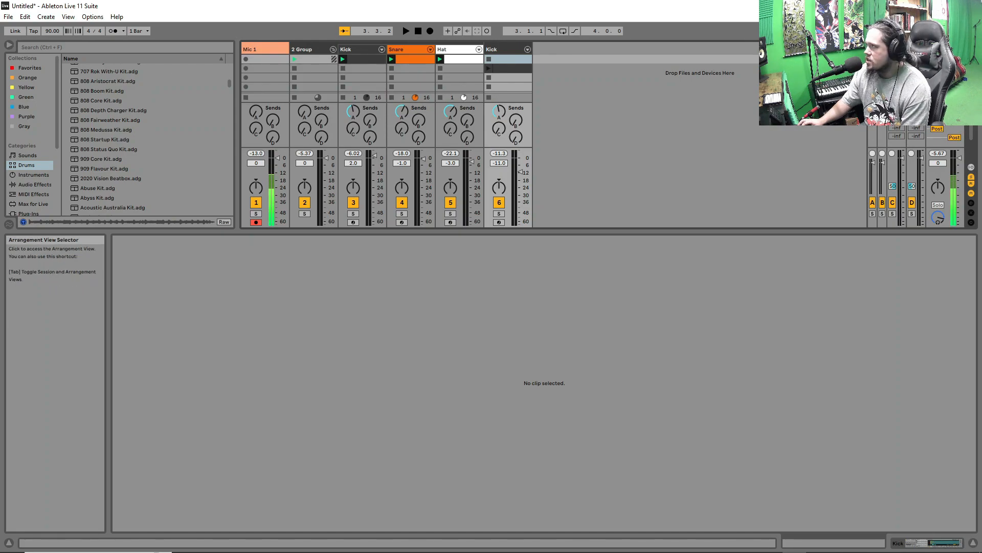
Enlarge the Arrangement View's track area by shrinking the clip detail area, and return to the Session View.
{"action": "key", "text": "Tab"}
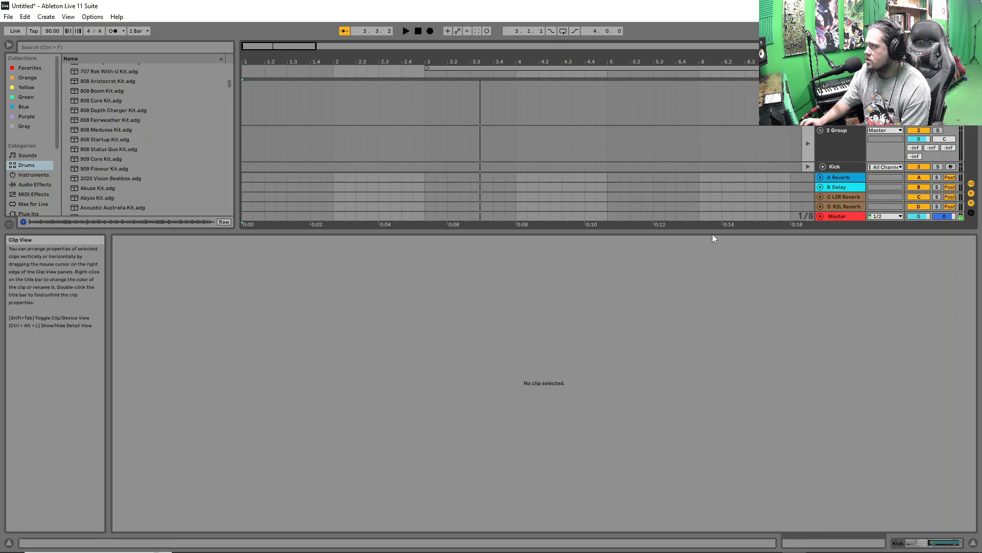
{"action": "left_click_drag", "start_coordinate": [712, 232], "coordinate": [712, 382]}
{"action": "key", "text": "Tab"}
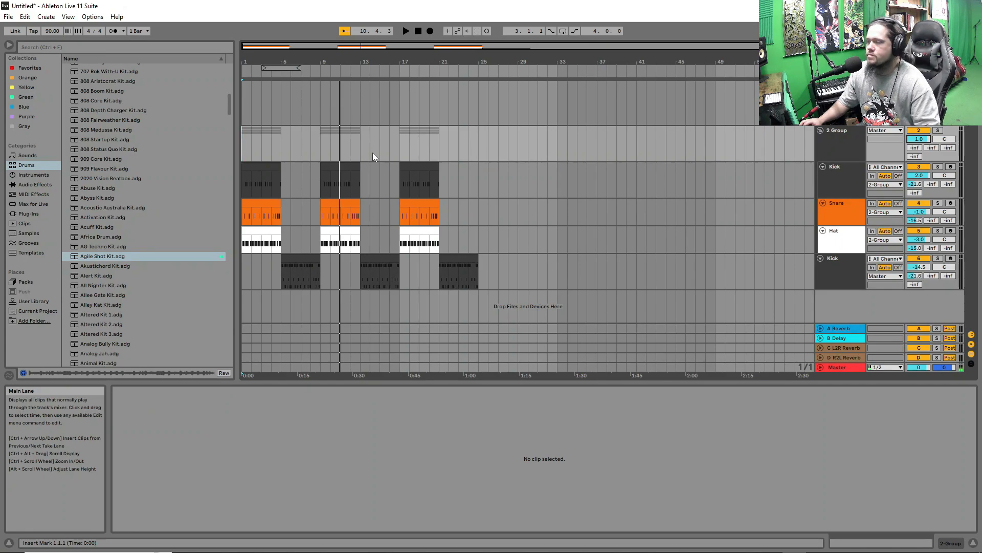
Record a vocal take over the arrangement on the Mic 1 track and trim its clip to bar 2.
{"action": "left_click", "coordinate": [431, 31]}
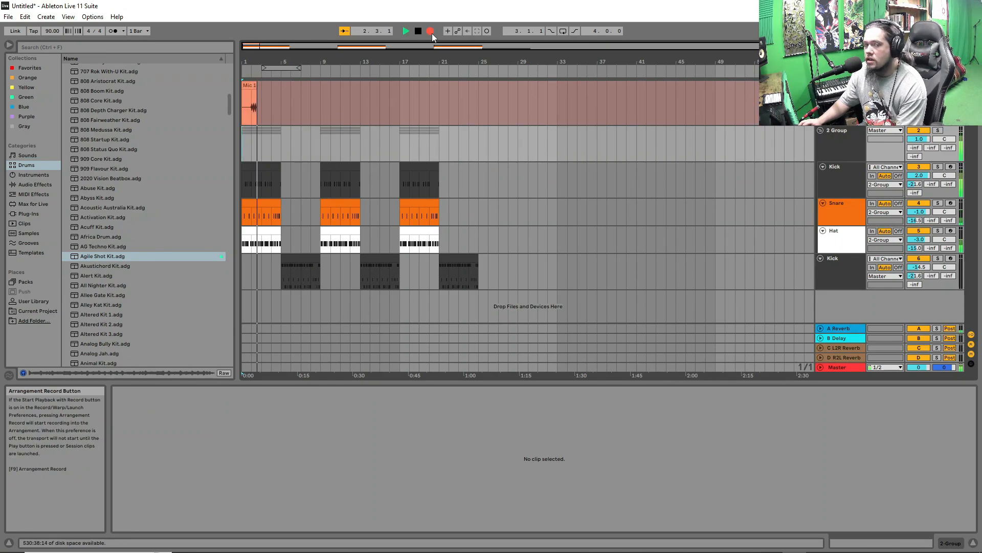
{"action": "key", "text": "space"}
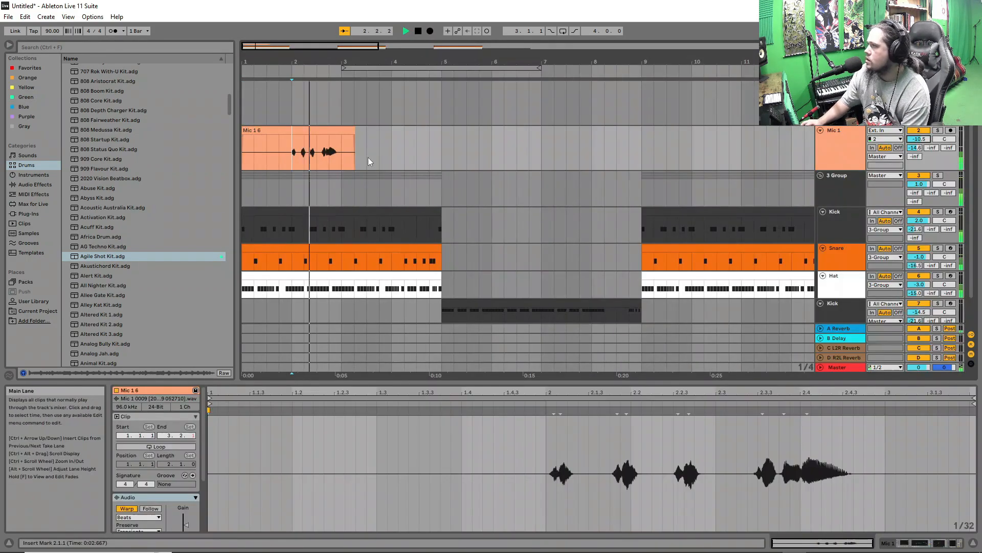
{"action": "left_click", "coordinate": [318, 130]}
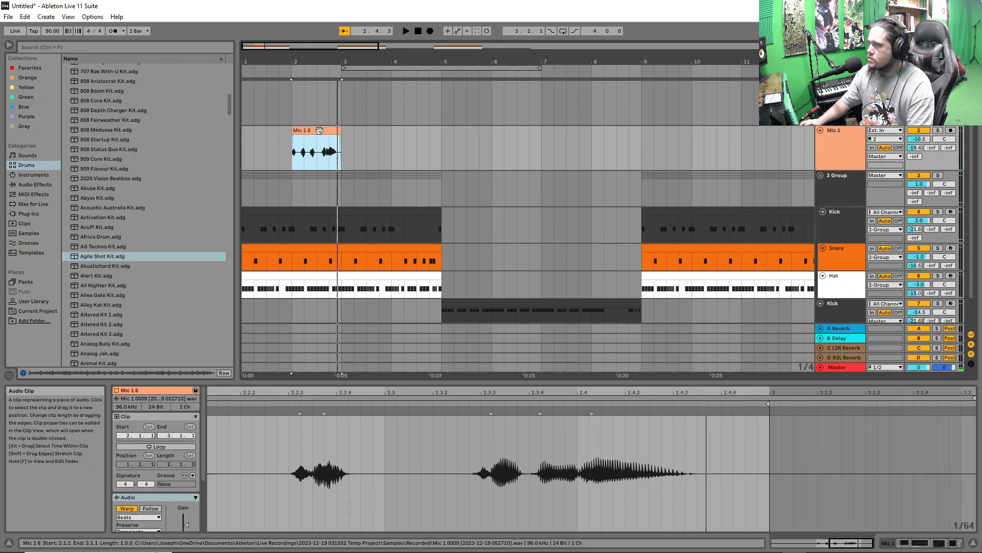
{"action": "key", "text": "space"}
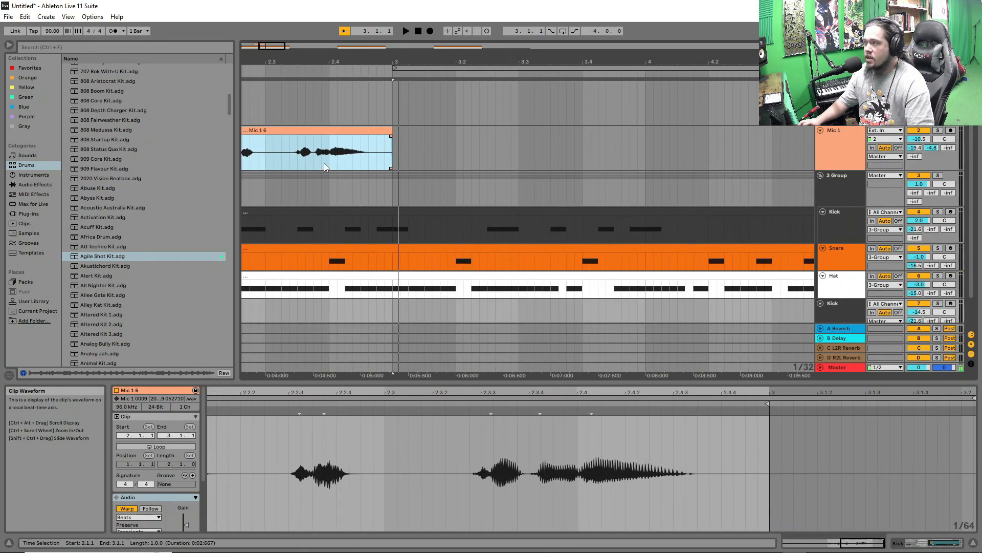
{"action": "left_click_drag", "start_coordinate": [290, 160], "coordinate": [383, 158]}
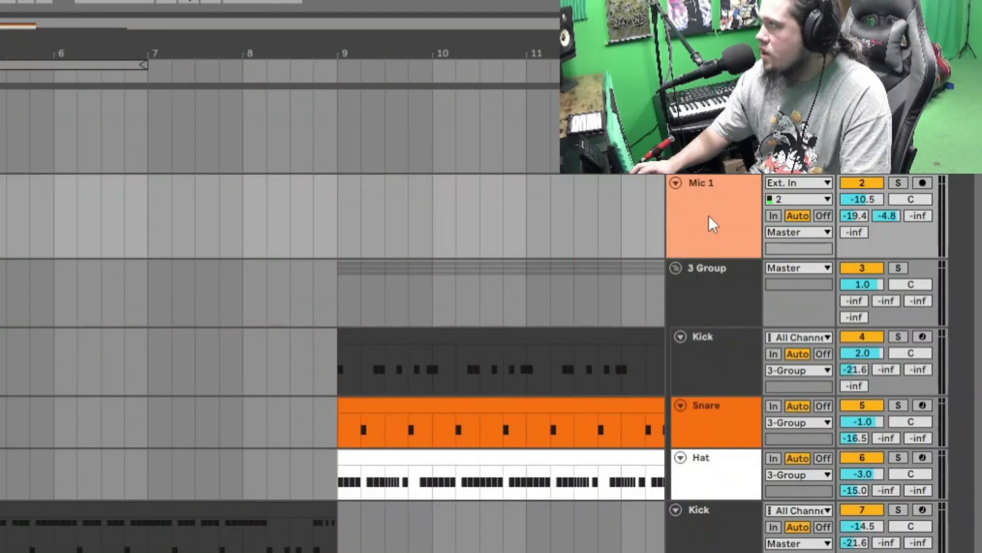
Duplicate the Mic 1 vocal track and turn off the B Delay send on the original, keeping it on the duplicate.
{"action": "right_click", "coordinate": [708, 215]}
{"action": "left_click", "coordinate": [737, 254]}
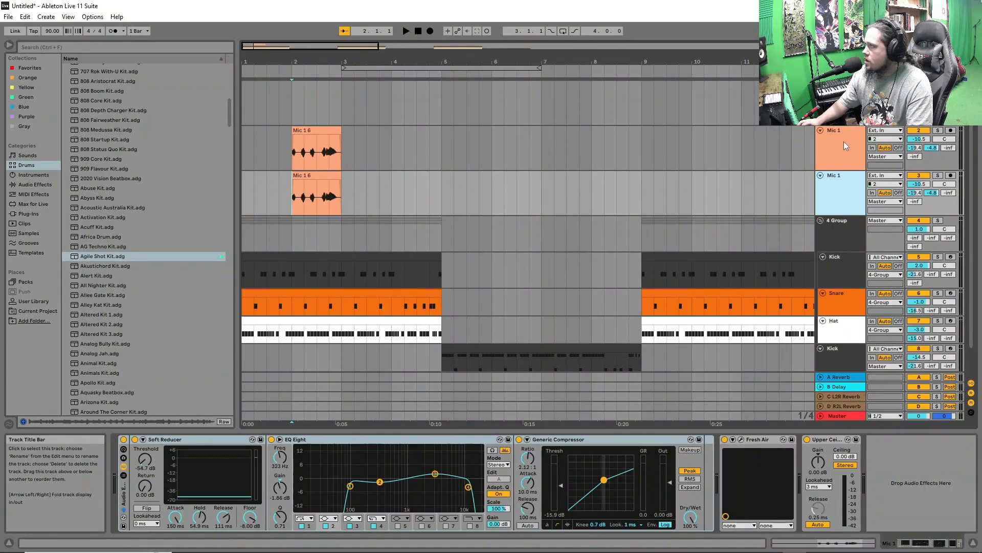
{"action": "left_click", "coordinate": [721, 202]}
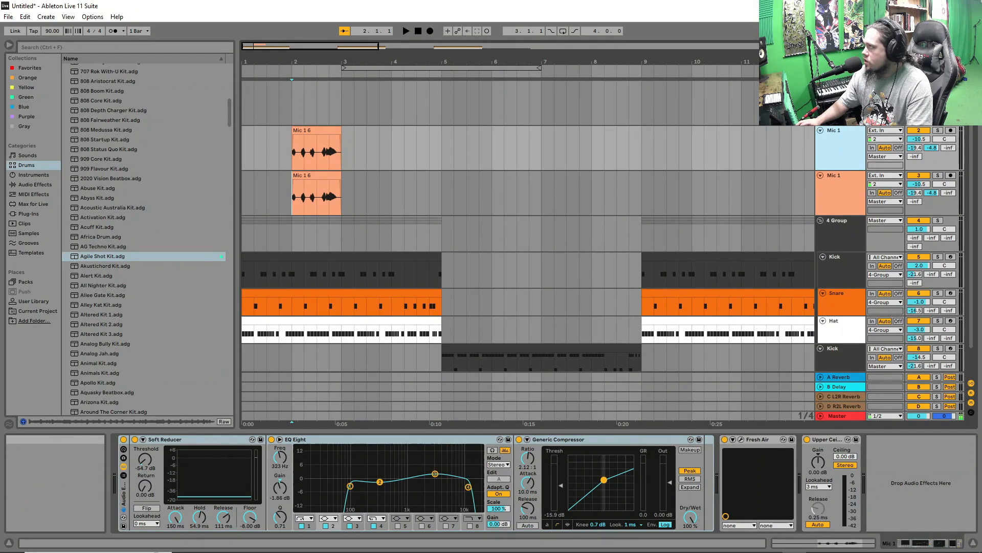
{"action": "key", "text": "Tab"}
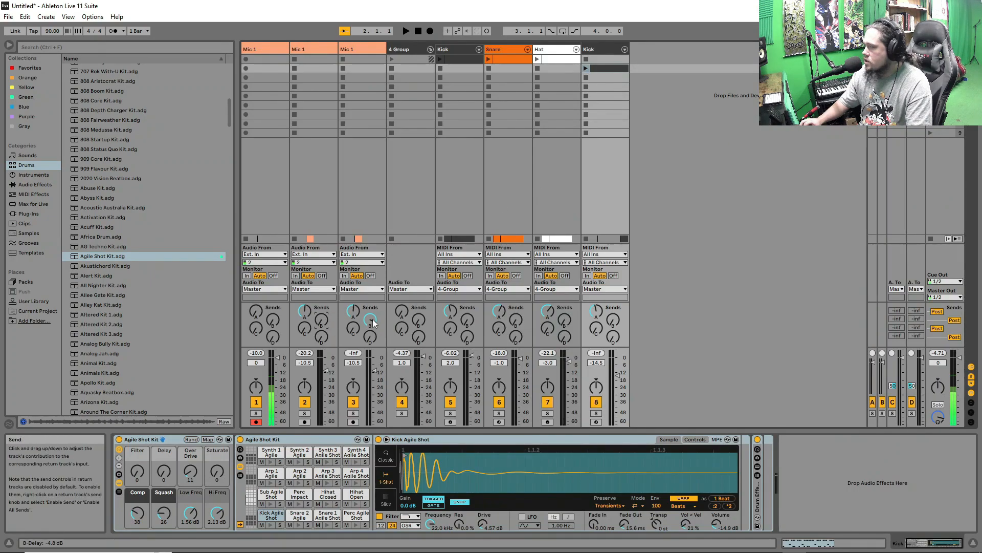
{"action": "key", "text": "Tab"}
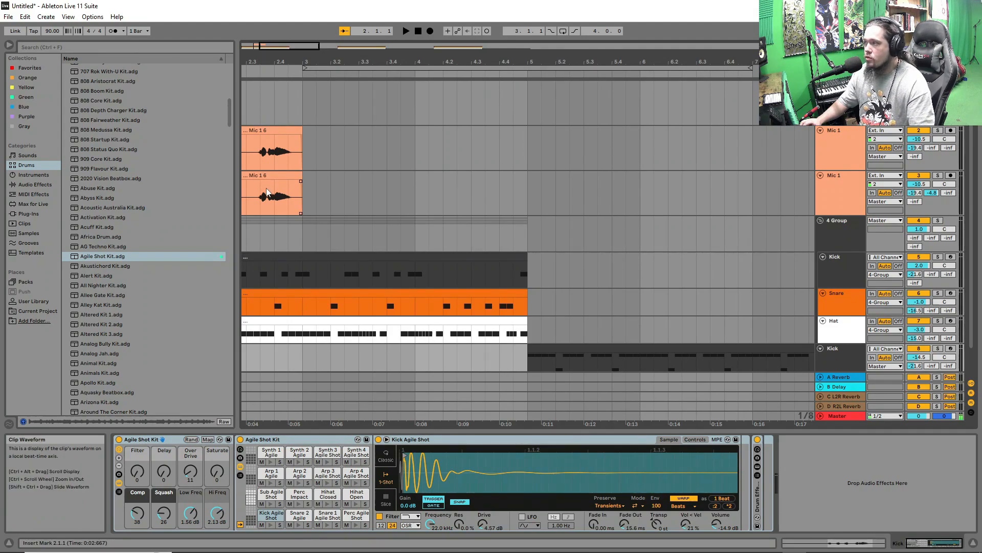
Divide the vocal at 2.4, keeping the part before it on the original Mic 1 track and the ending on the duplicate.
{"action": "scroll", "coordinate": [263, 183], "scroll_direction": "left", "scroll_amount": 2}
{"action": "left_click_drag", "start_coordinate": [259, 186], "coordinate": [388, 177]}
{"action": "scroll", "coordinate": [338, 189], "scroll_direction": "up", "scroll_amount": 5}
{"action": "left_click_drag", "start_coordinate": [768, 153], "coordinate": [389, 153]}
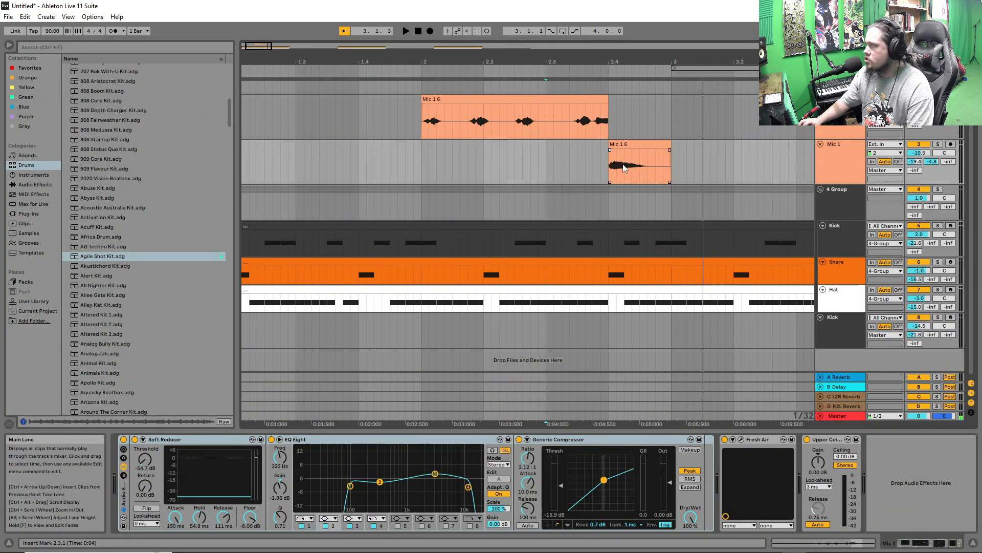
Play back the split vocal from bar 2 and duplicate both of its clips along the arrangement.
{"action": "left_click", "coordinate": [425, 158]}
{"action": "key", "text": "space"}
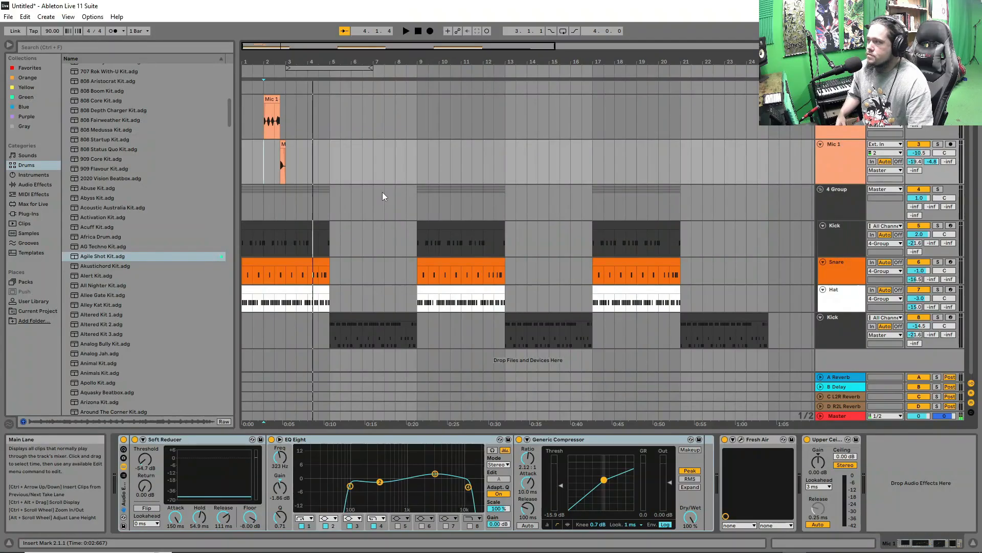
{"action": "left_click_drag", "start_coordinate": [296, 169], "coordinate": [264, 115]}
{"action": "key", "text": "ctrl+d"}
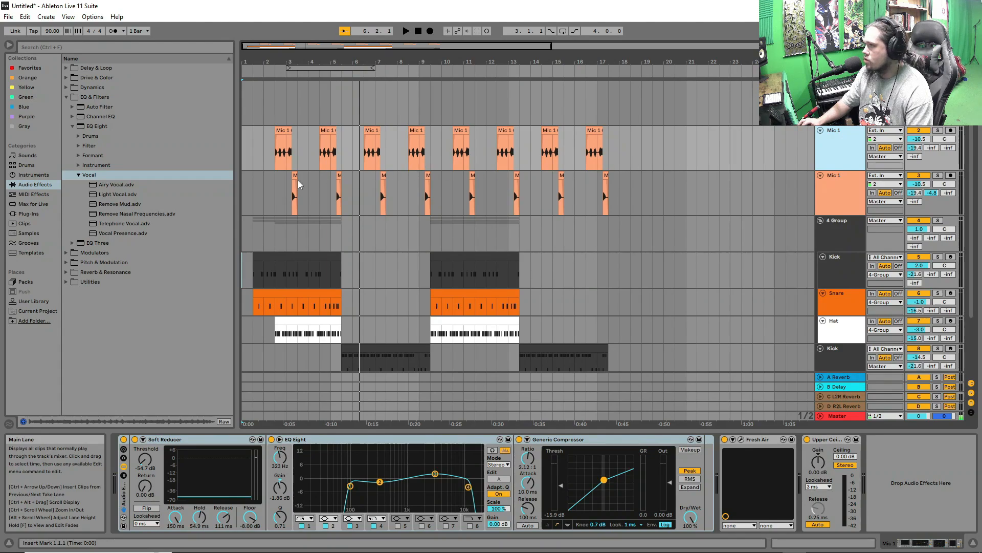
Add the Telephone Vocal EQ Eight preset to the Mic 1 track holding the vocal endings and listen from 4.3.1.
{"action": "double_click", "coordinate": [215, 222]}
{"action": "left_click", "coordinate": [320, 183]}
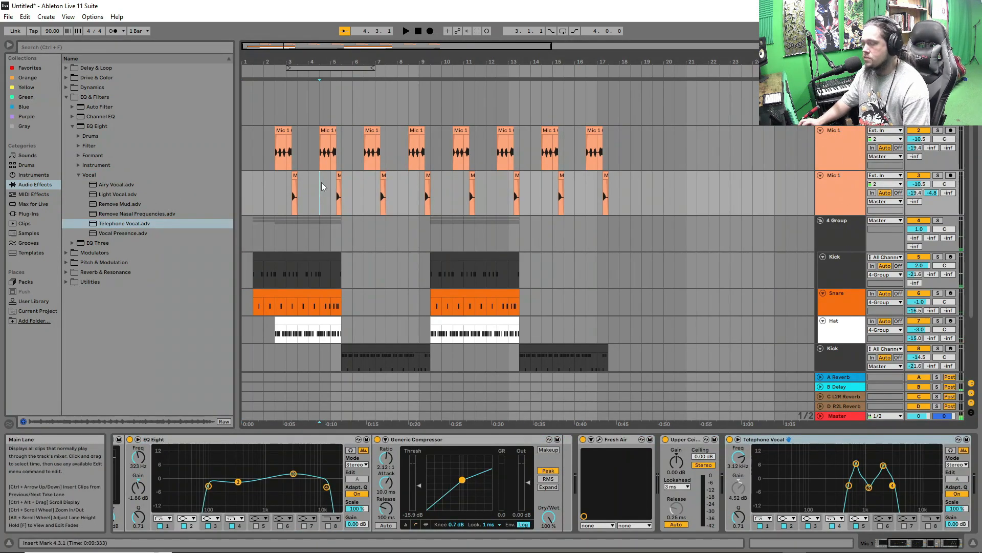
{"action": "key", "text": "space"}
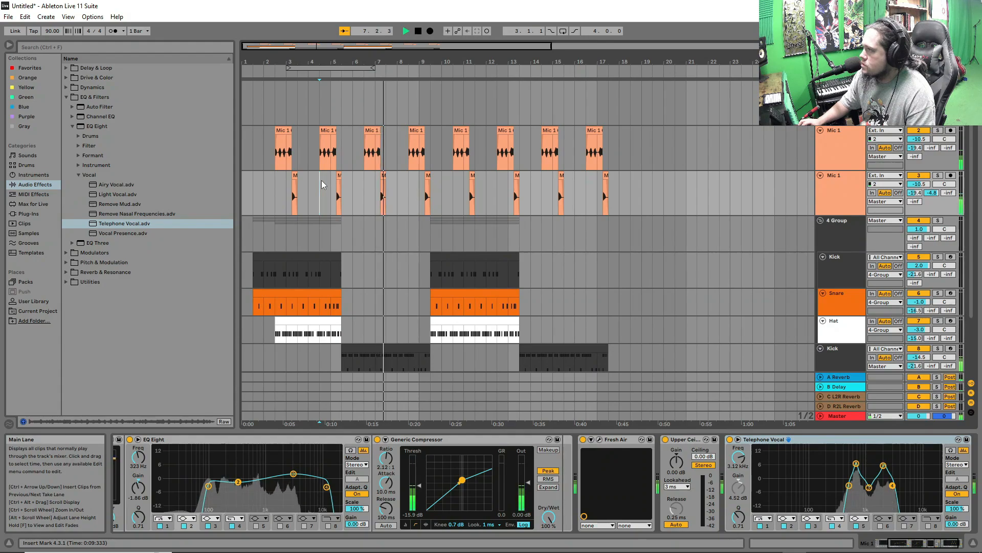
{"action": "key", "text": "space"}
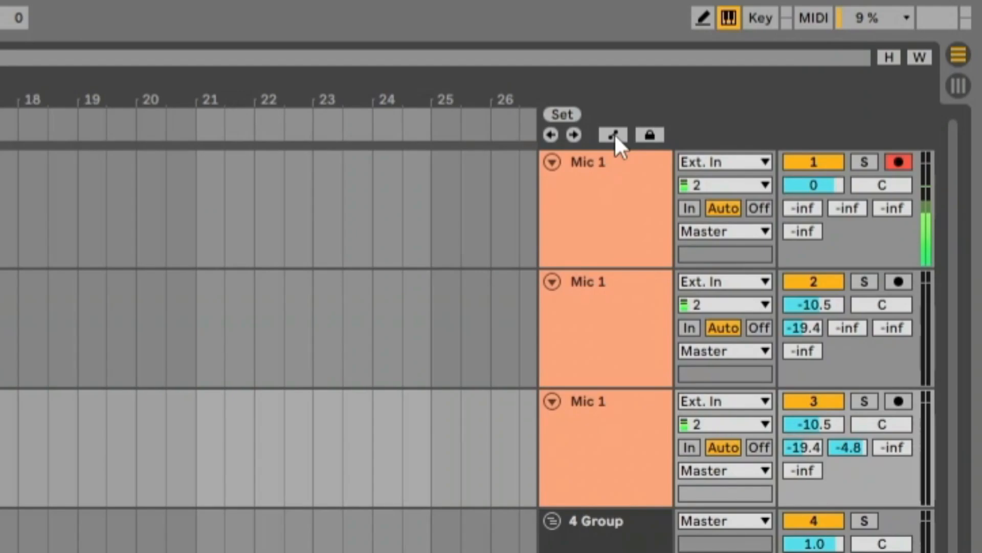
Show the automation lanes, enlarge the Master track's lane and list its automatable devices.
{"action": "left_click", "coordinate": [614, 134]}
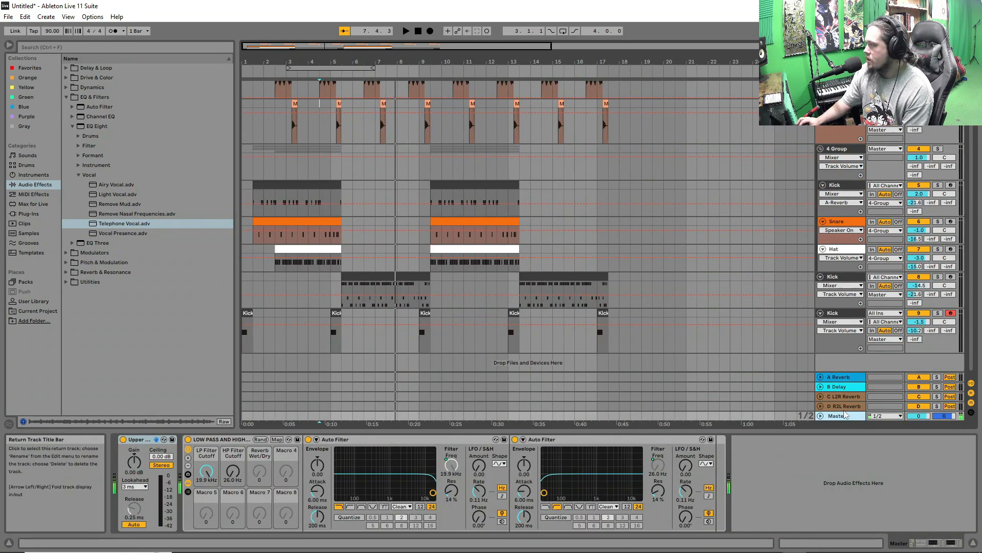
{"action": "left_click_drag", "start_coordinate": [845, 411], "coordinate": [845, 399]}
{"action": "scroll", "coordinate": [840, 347], "scroll_direction": "down", "scroll_amount": 1}
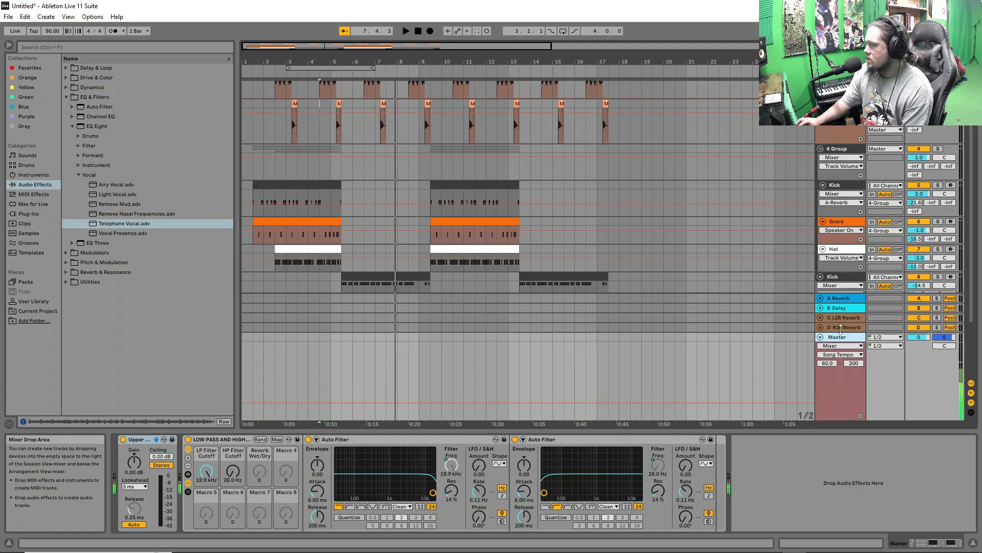
{"action": "left_click", "coordinate": [842, 346]}
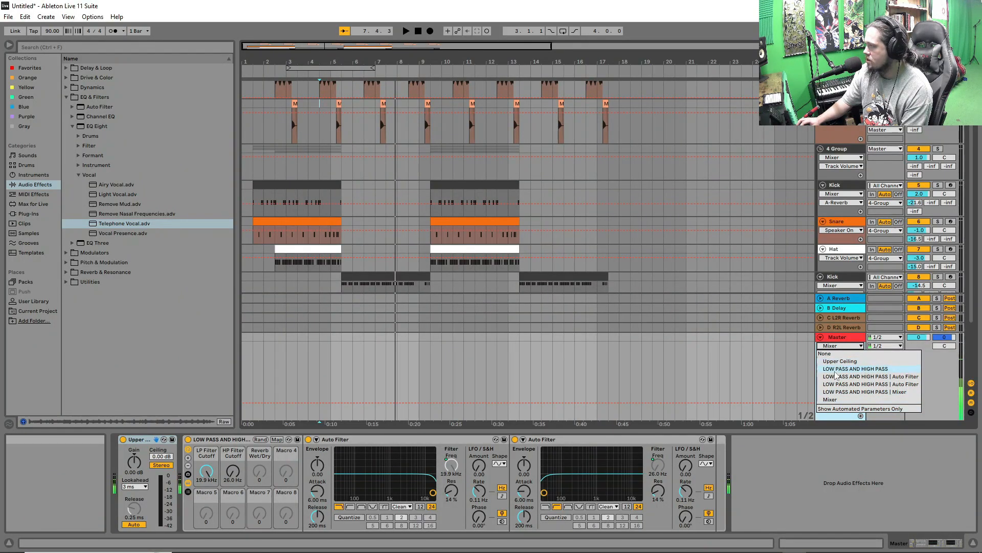
Delete the LOW PASS AND HIGH PASS rack from the Master track, check the automatable devices, and undo the deletion.
{"action": "left_click", "coordinate": [247, 440]}
{"action": "left_click", "coordinate": [247, 441]}
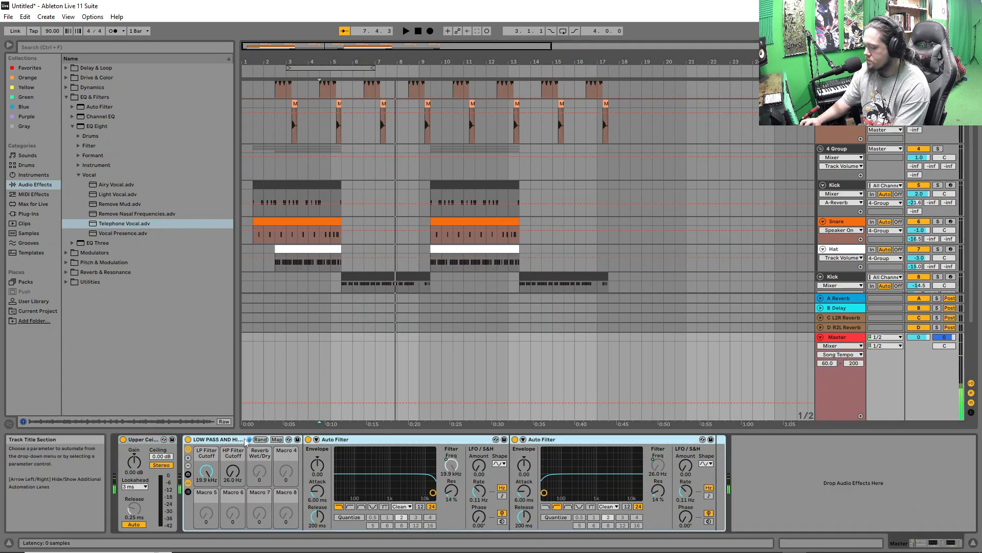
{"action": "key", "text": "Delete"}
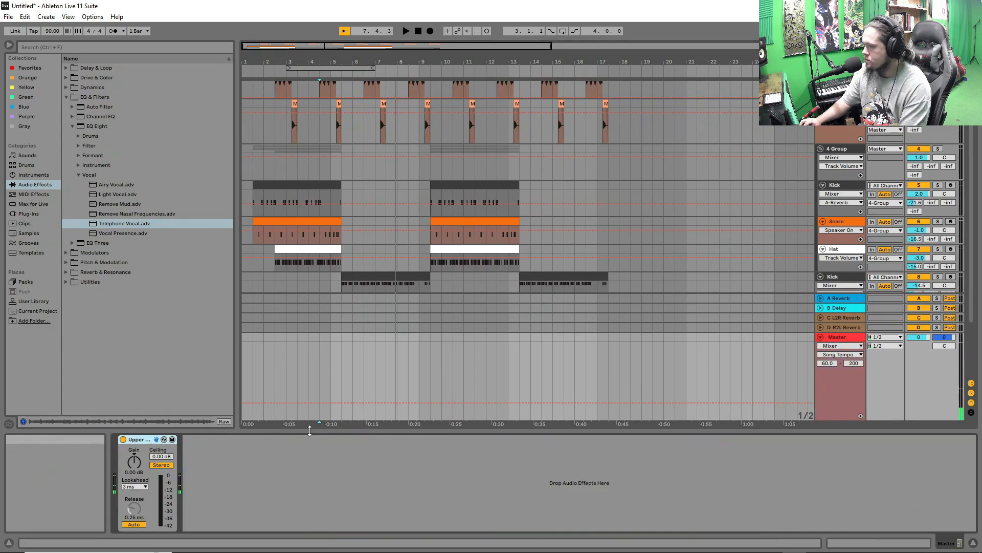
{"action": "left_click", "coordinate": [841, 346]}
{"action": "left_click", "coordinate": [840, 348]}
{"action": "key", "text": "ctrl+z"}
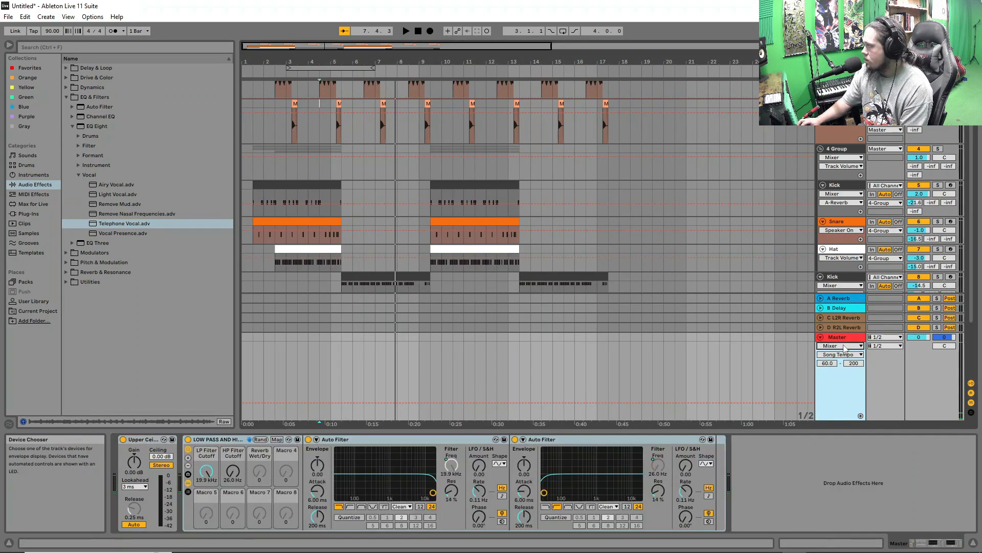
Automate the Master's Song Tempo at 110 BPM with a drop to about 90 BPM between 5.3.1 and 9.3.1.
{"action": "left_click", "coordinate": [845, 348]}
{"action": "left_click", "coordinate": [844, 348]}
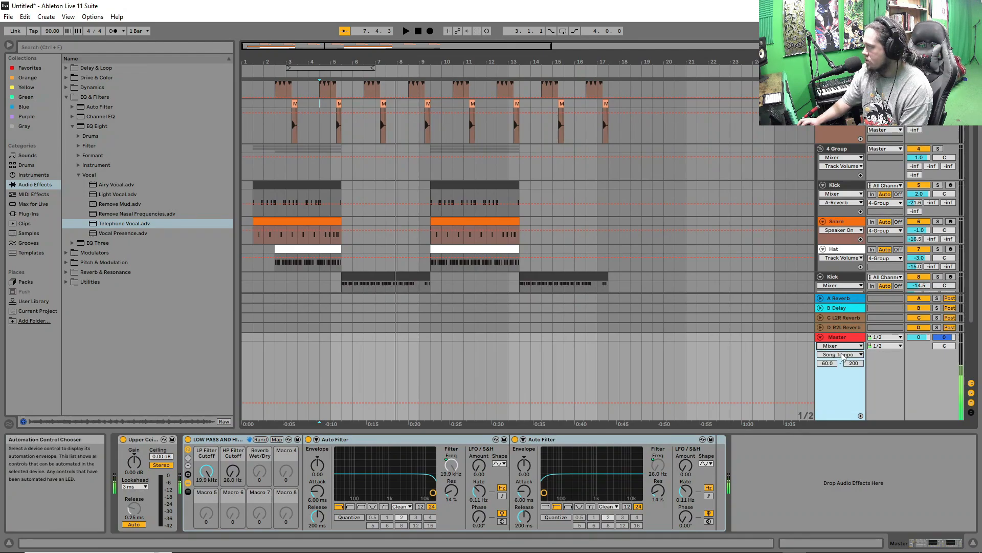
{"action": "left_click", "coordinate": [843, 355]}
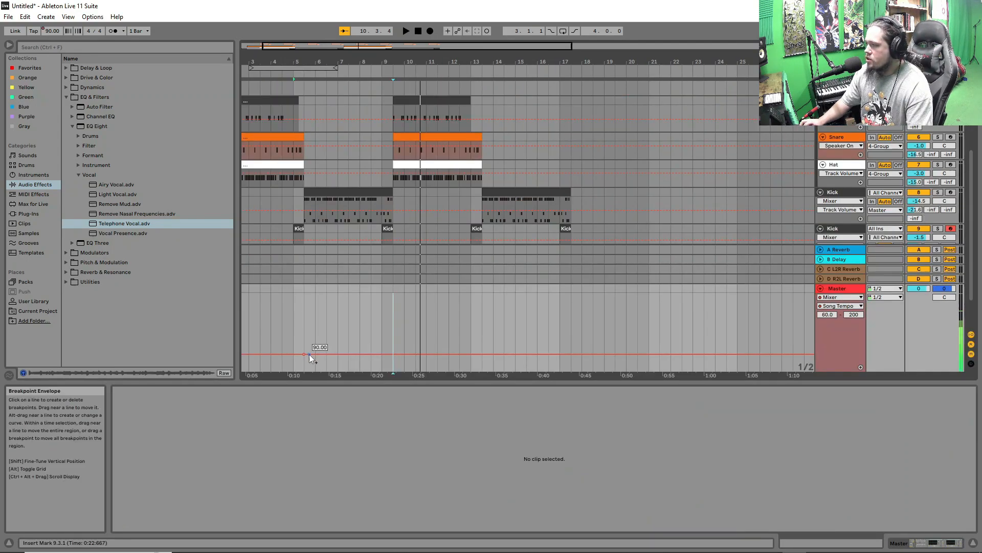
{"action": "left_click_drag", "start_coordinate": [377, 355], "coordinate": [393, 327]}
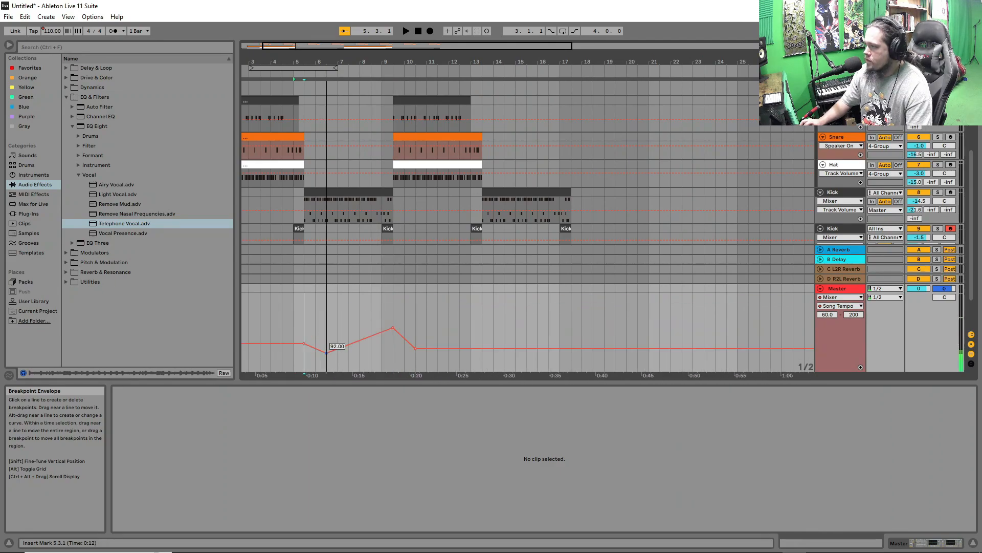
{"action": "left_click_drag", "start_coordinate": [326, 353], "coordinate": [304, 356]}
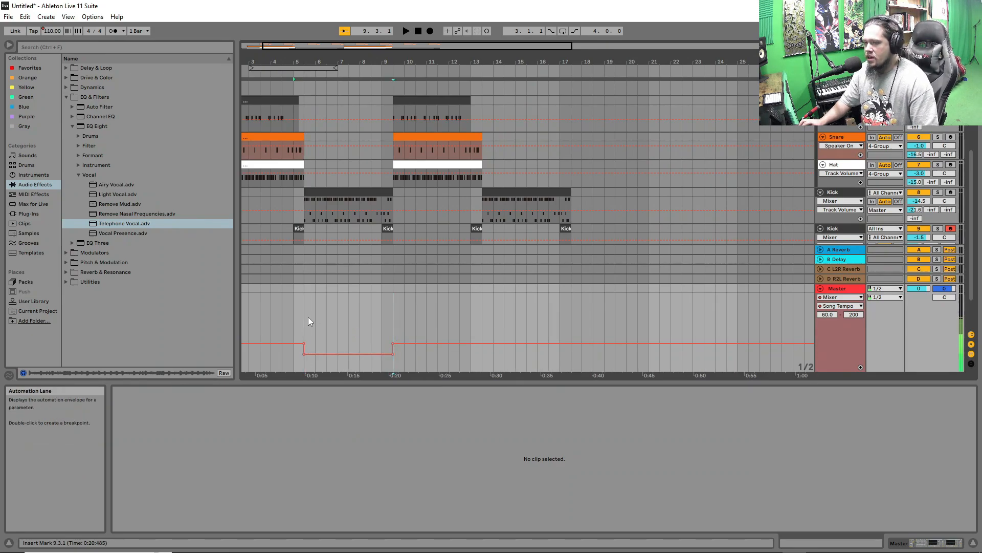
Copy the Song Tempo dip from 5.3.1–9.3.1 onto 13.3.1–17.3.1 and play the arrangement to hear the tempo changes.
{"action": "left_click_drag", "start_coordinate": [302, 318], "coordinate": [389, 320]}
{"action": "right_click", "coordinate": [389, 321]}
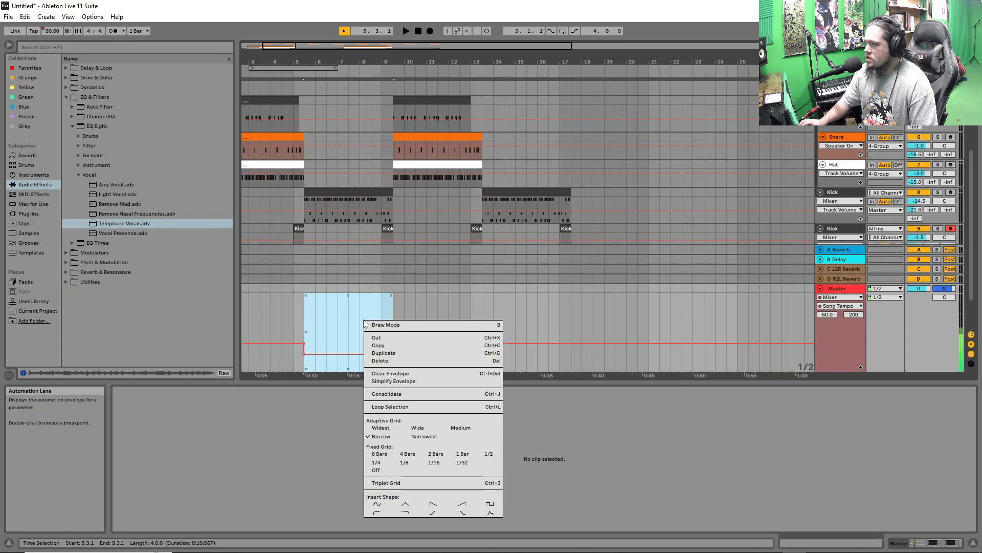
{"action": "left_click", "coordinate": [383, 339]}
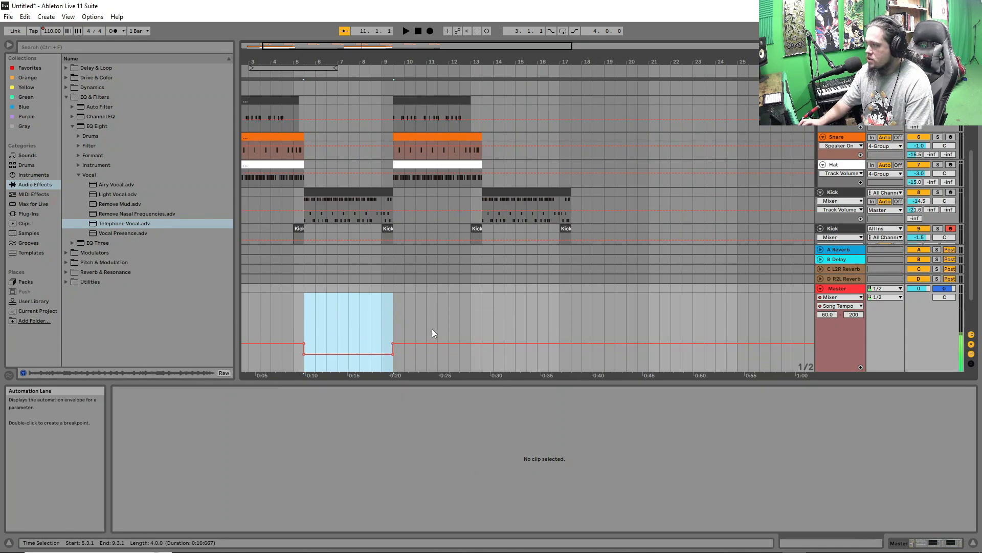
{"action": "left_click_drag", "start_coordinate": [486, 313], "coordinate": [569, 313]}
{"action": "right_click", "coordinate": [536, 311]}
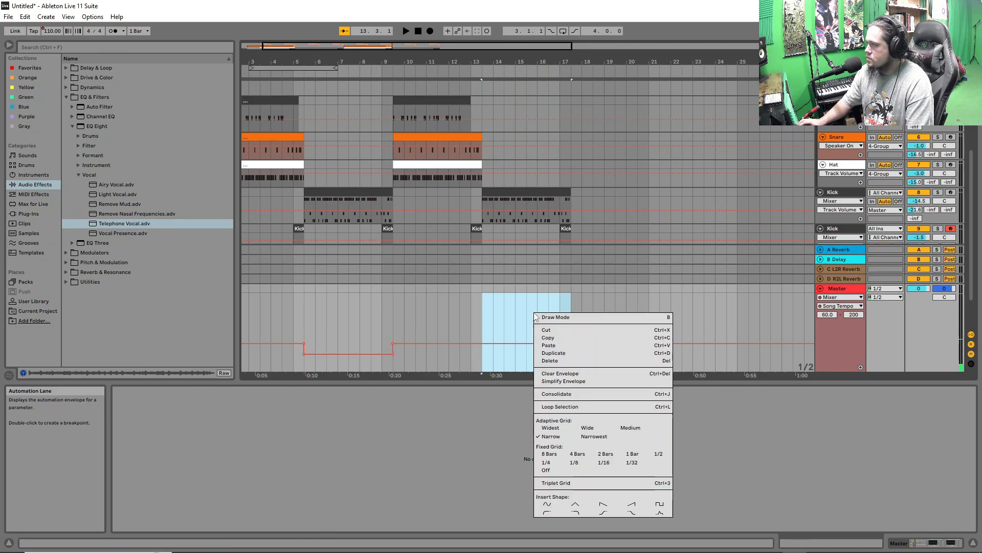
{"action": "left_click", "coordinate": [555, 340]}
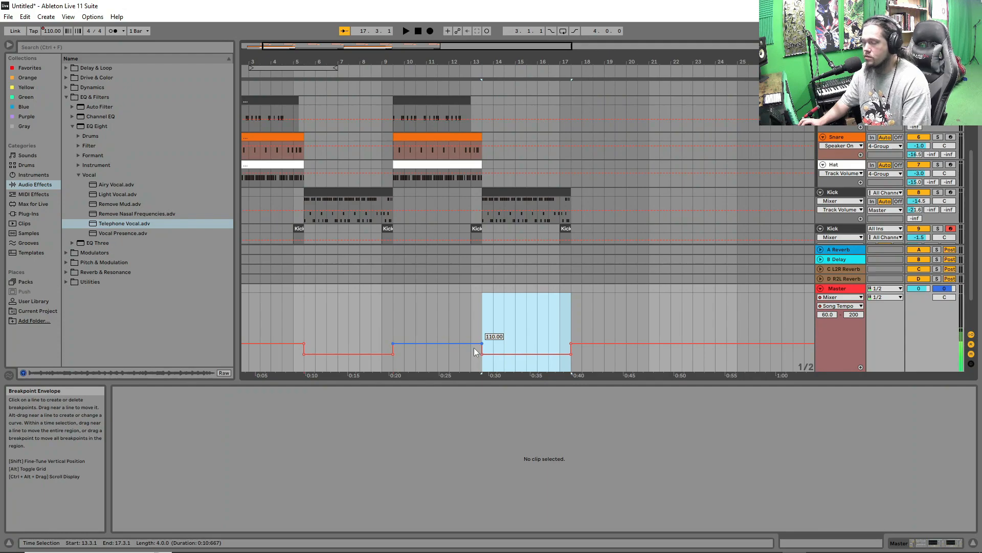
{"action": "left_click", "coordinate": [284, 310]}
{"action": "key", "text": "space"}
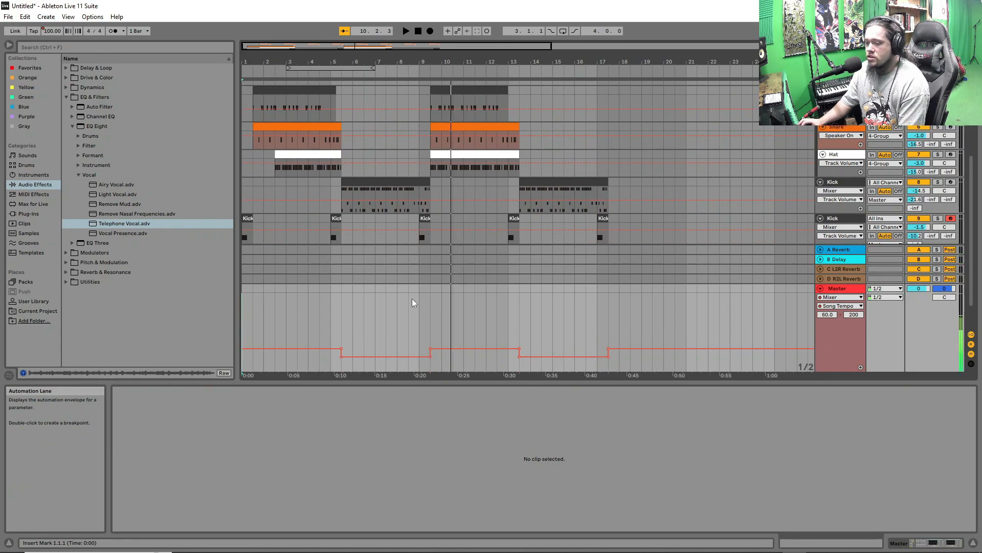
Show the LP Filter Cutoff automation of the LOW PASS AND HIGH PASS rack on the Master track.
{"action": "left_click", "coordinate": [838, 289]}
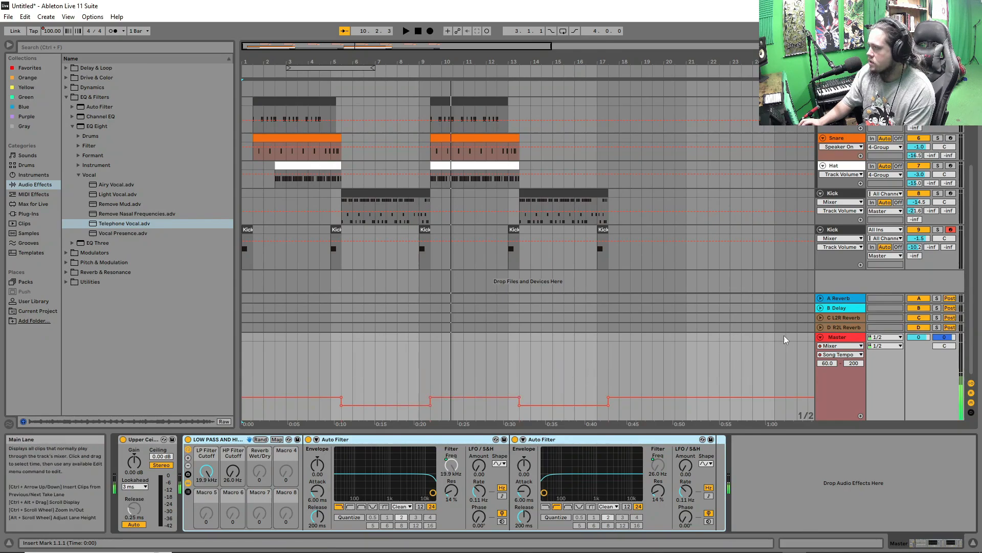
{"action": "left_click", "coordinate": [839, 347]}
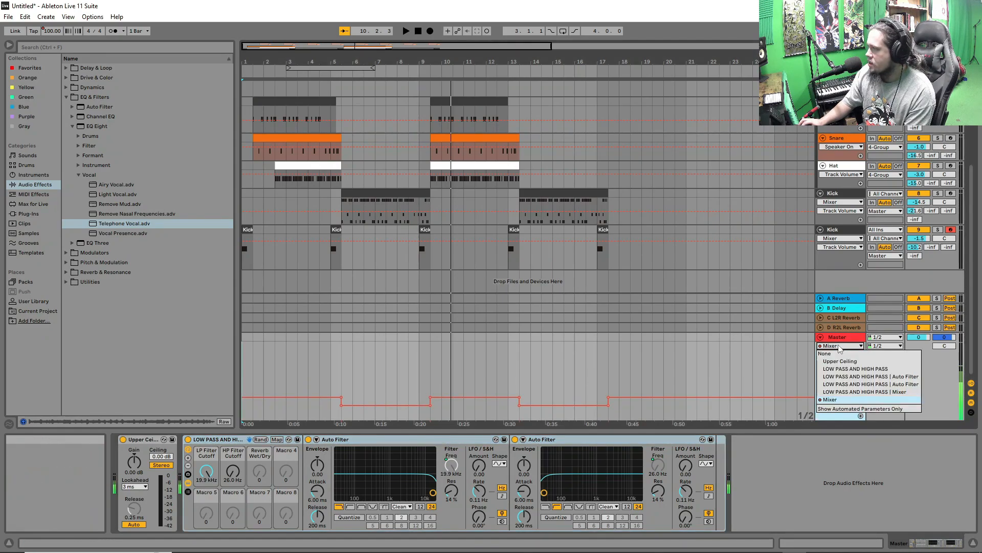
{"action": "left_click", "coordinate": [852, 369]}
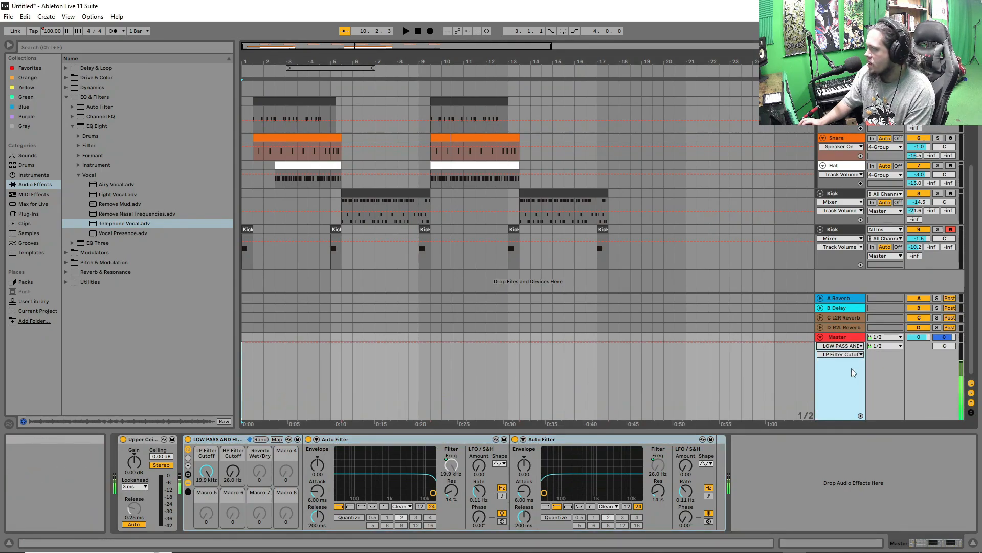
{"action": "left_click", "coordinate": [840, 354]}
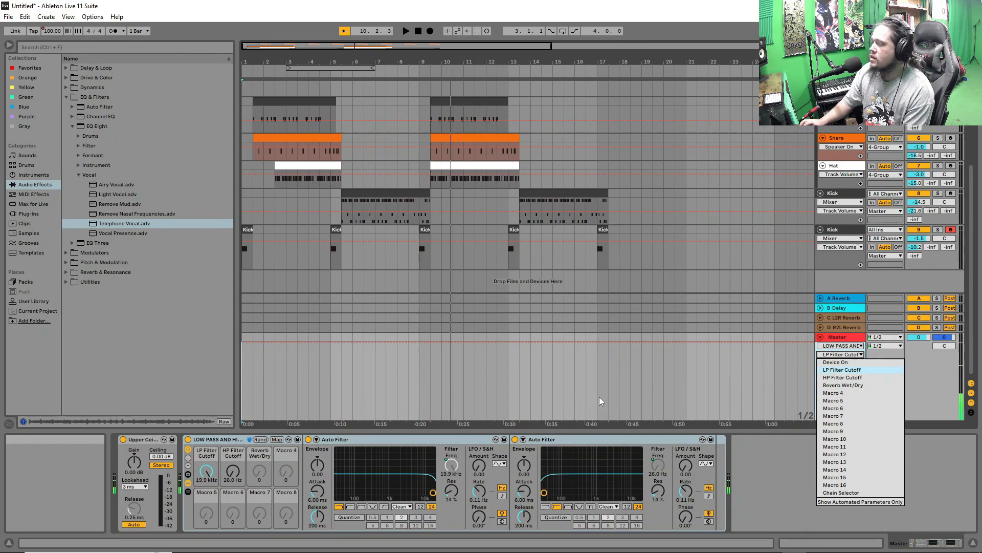
{"action": "left_click", "coordinate": [378, 352]}
Shape an LP Filter Cutoff dip between 5.3.1 and 9.3.1 with its lowest point at 7.1.1, and play it from bar 5.
{"action": "left_click", "coordinate": [353, 342]}
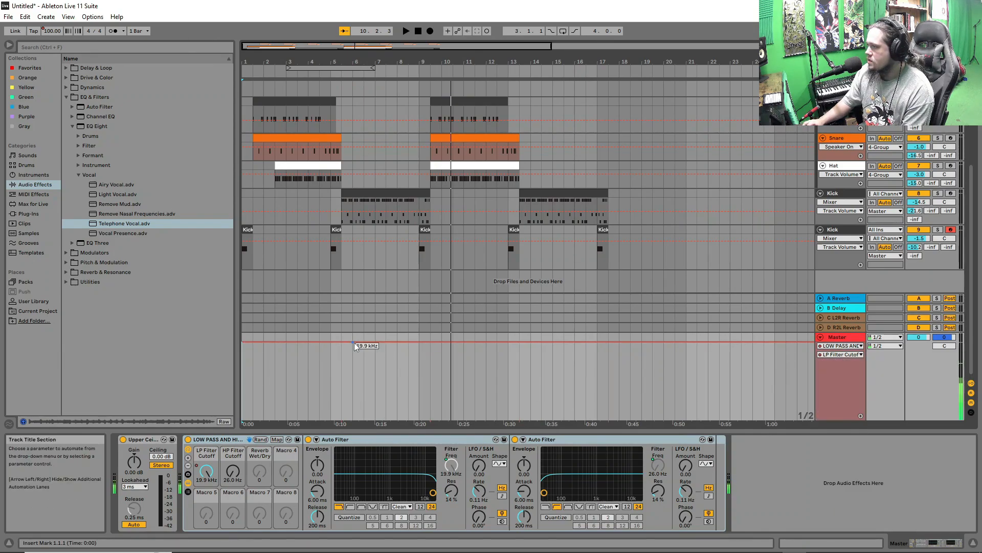
{"action": "mouse_move", "coordinate": [377, 346]}
{"action": "left_mouse_down"}
{"action": "mouse_move", "coordinate": [375, 372]}
{"action": "mouse_move", "coordinate": [366, 358]}
{"action": "mouse_move", "coordinate": [386, 352]}
{"action": "left_mouse_up"}
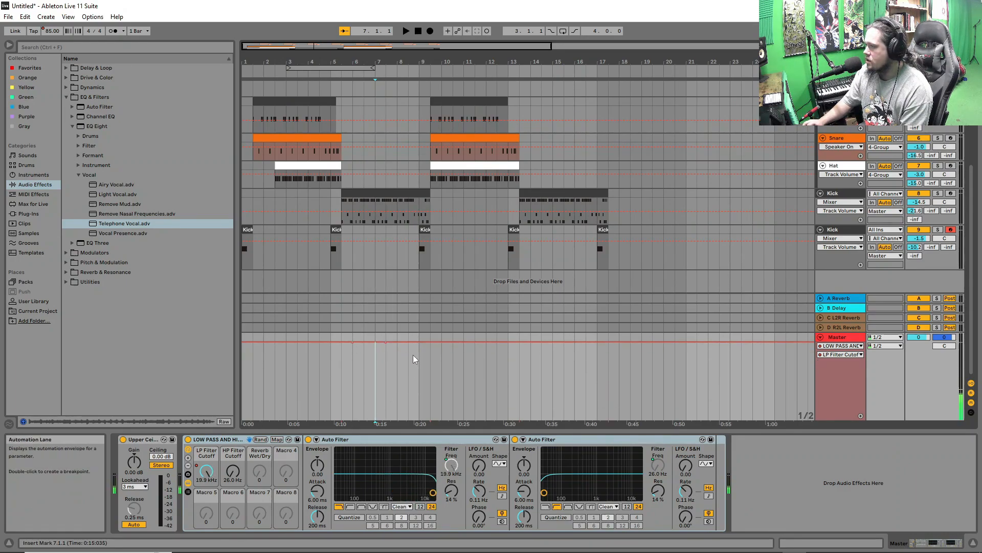
{"action": "left_click_drag", "start_coordinate": [361, 344], "coordinate": [346, 328]}
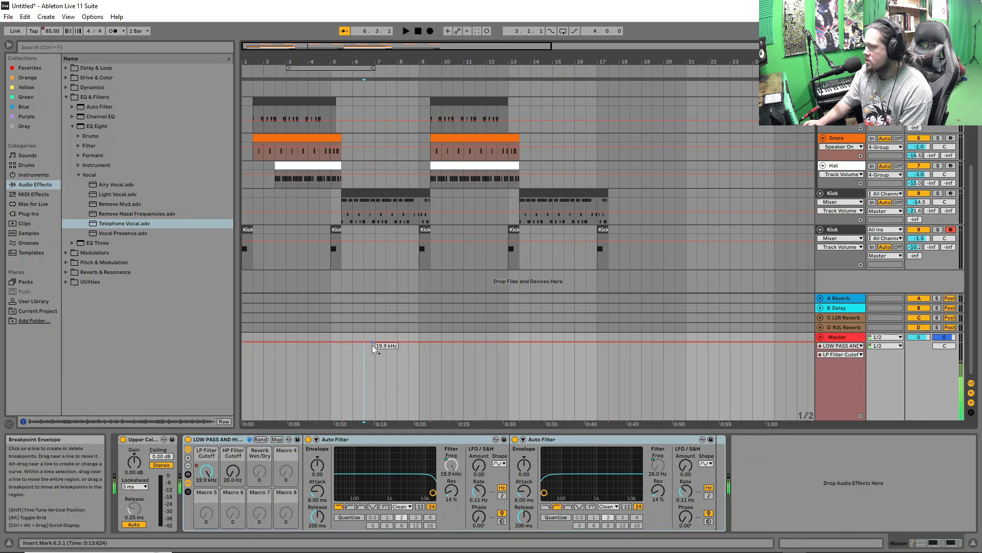
{"action": "left_click", "coordinate": [341, 328]}
{"action": "key", "text": "space"}
{"action": "mouse_move", "coordinate": [375, 342]}
{"action": "left_mouse_down"}
{"action": "mouse_move", "coordinate": [375, 372]}
{"action": "mouse_move", "coordinate": [397, 366]}
{"action": "left_mouse_up"}
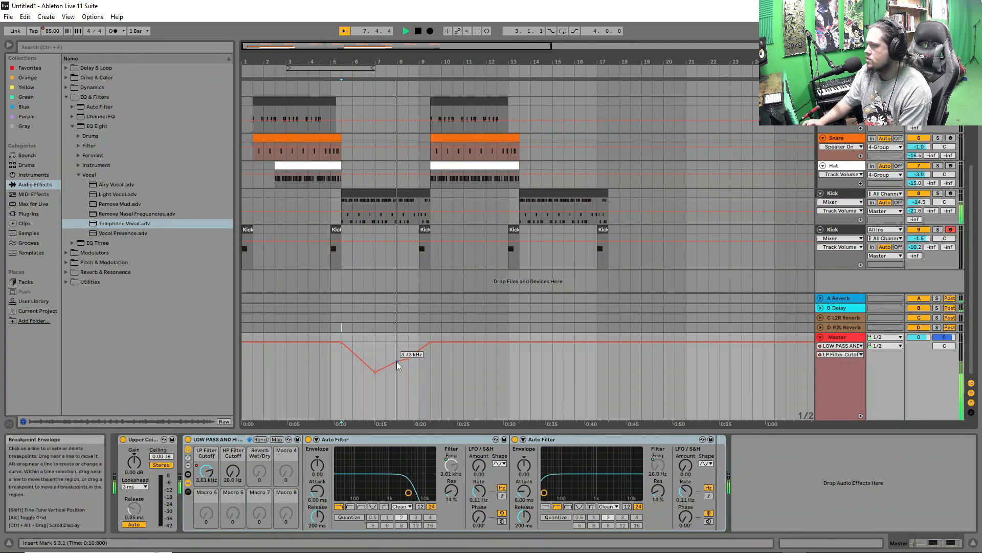
{"action": "left_click", "coordinate": [408, 358]}
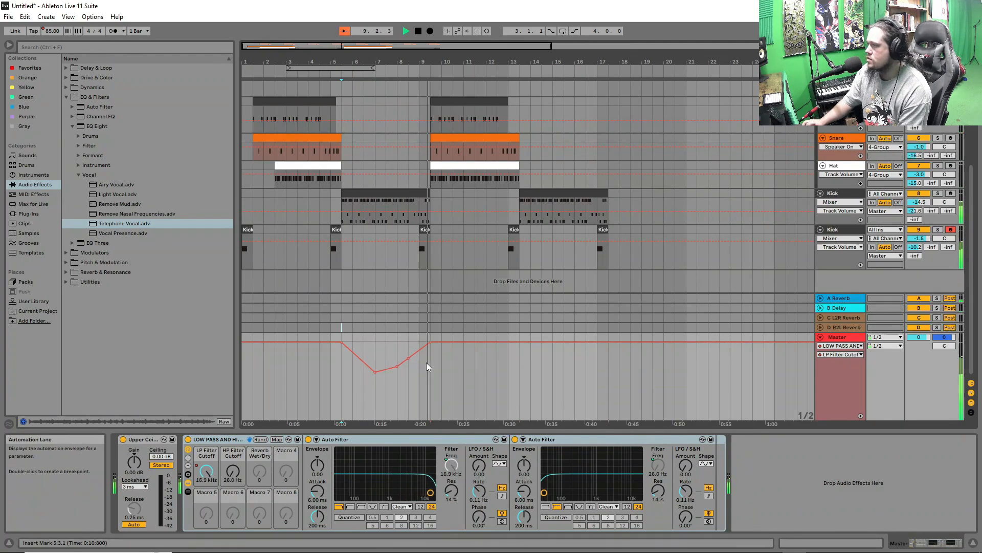
{"action": "left_click", "coordinate": [329, 286]}
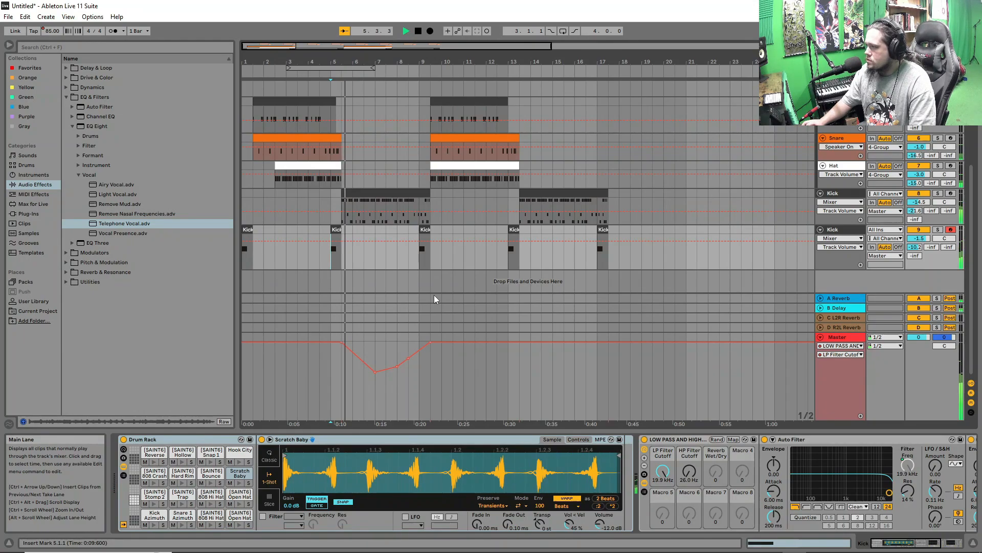